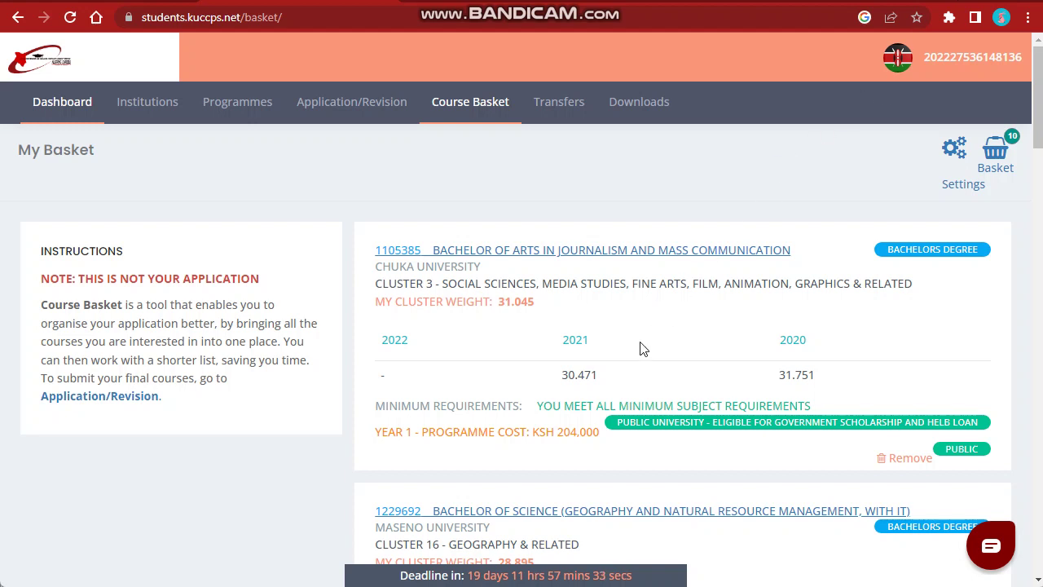
# Review the Journalism and Mass Communication course's cluster weight, 2021 cutoff and minimum subject requirements in the course basket
pyautogui.scroll(-1, 640, 347)
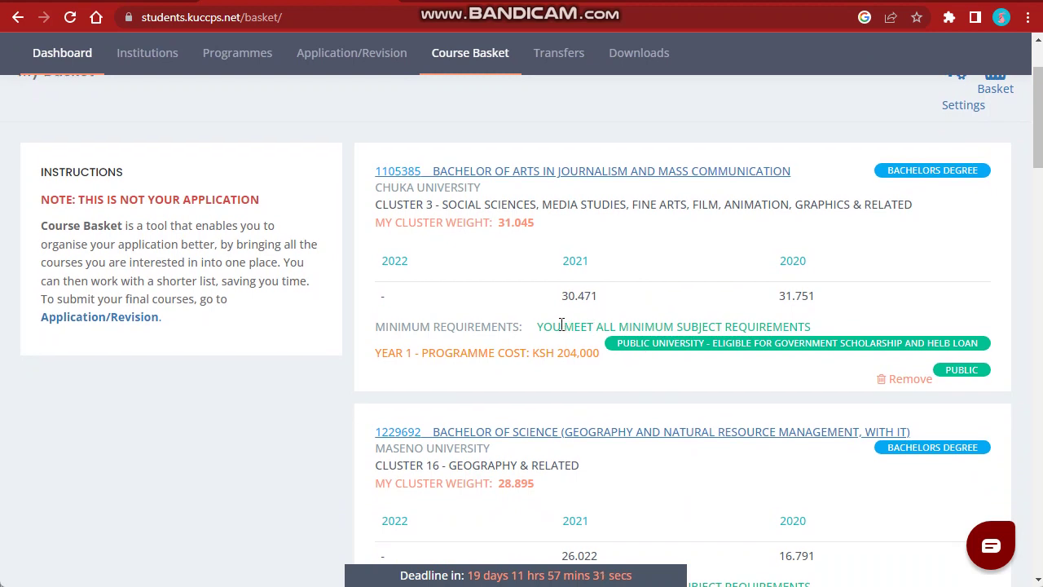
pyautogui.moveTo(535, 325); pyautogui.dragTo(806, 327)
pyautogui.click(806, 327)
pyautogui.moveTo(546, 232); pyautogui.dragTo(498, 222)
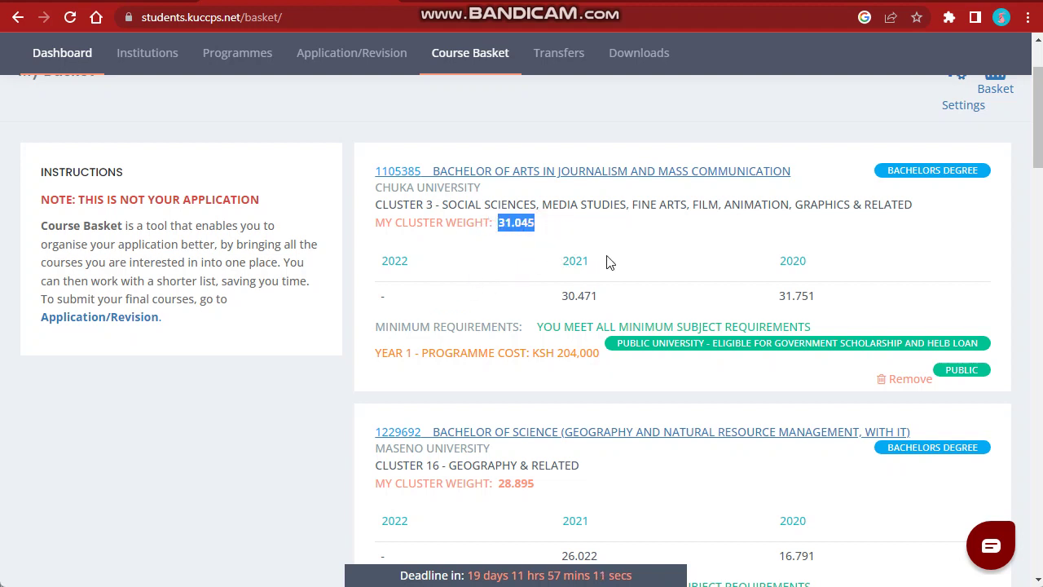
pyautogui.moveTo(591, 259); pyautogui.dragTo(556, 262)
pyautogui.click(556, 261)
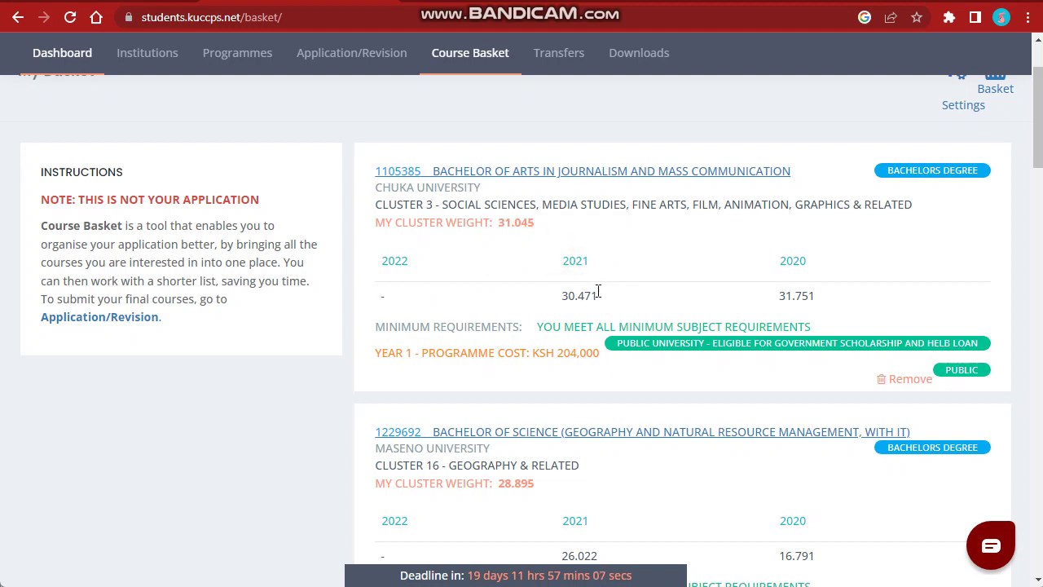
pyautogui.moveTo(607, 301); pyautogui.dragTo(555, 302)
pyautogui.click(649, 245)
pyautogui.moveTo(609, 326); pyautogui.dragTo(766, 325)
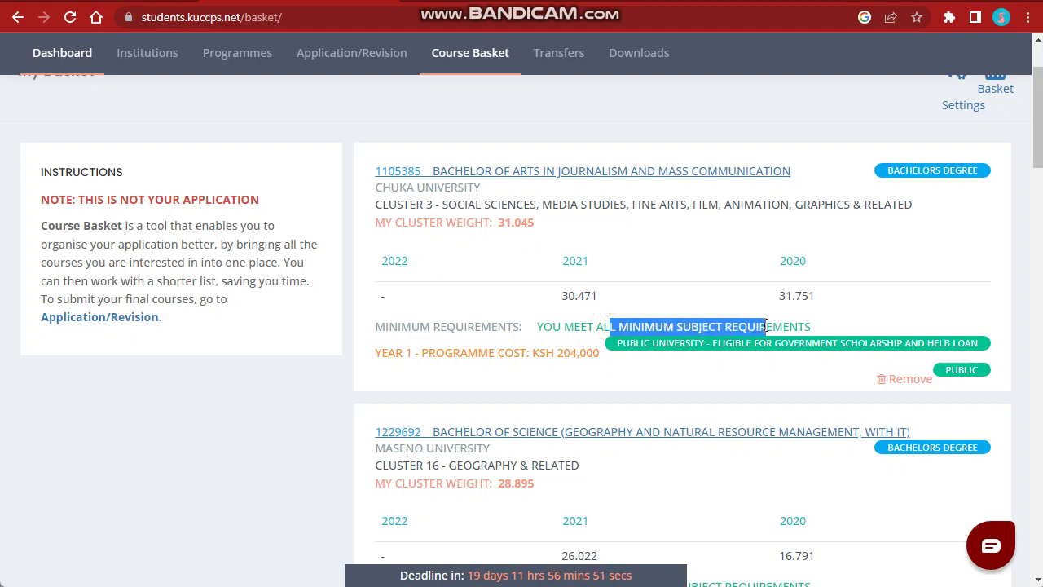
pyautogui.click(699, 260)
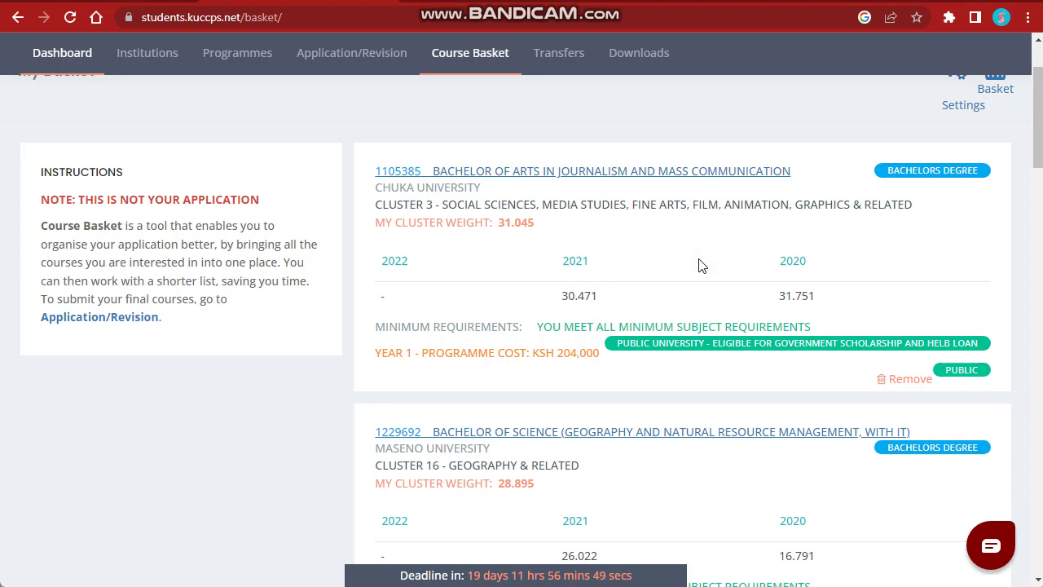
# Look through the remaining courses saved in the course basket
pyautogui.scroll(-2, 699, 264)
pyautogui.scroll(3, 699, 264)
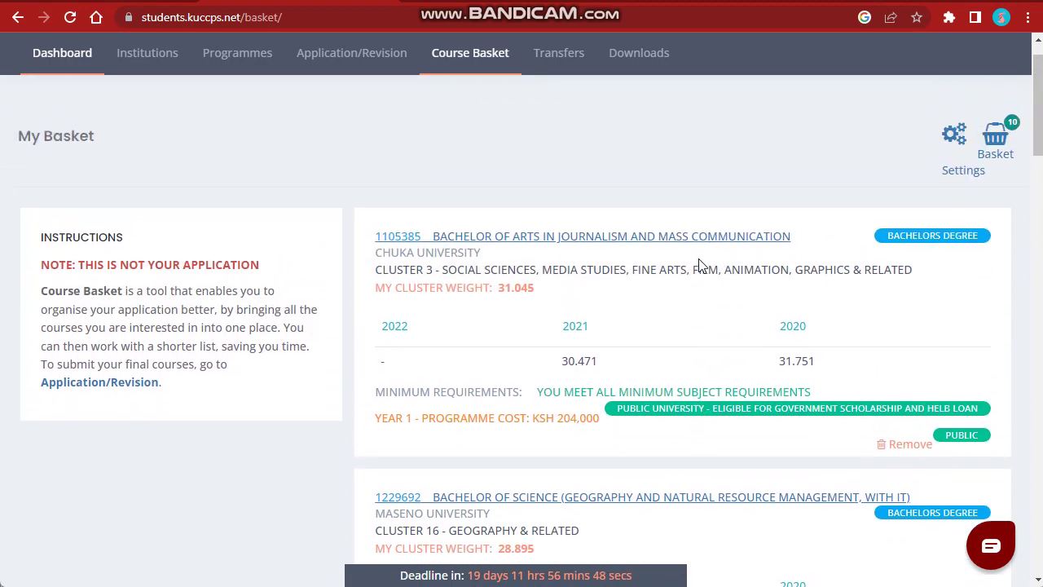
pyautogui.scroll(-6, 699, 264)
pyautogui.scroll(-3, 699, 265)
pyautogui.scroll(-2, 699, 265)
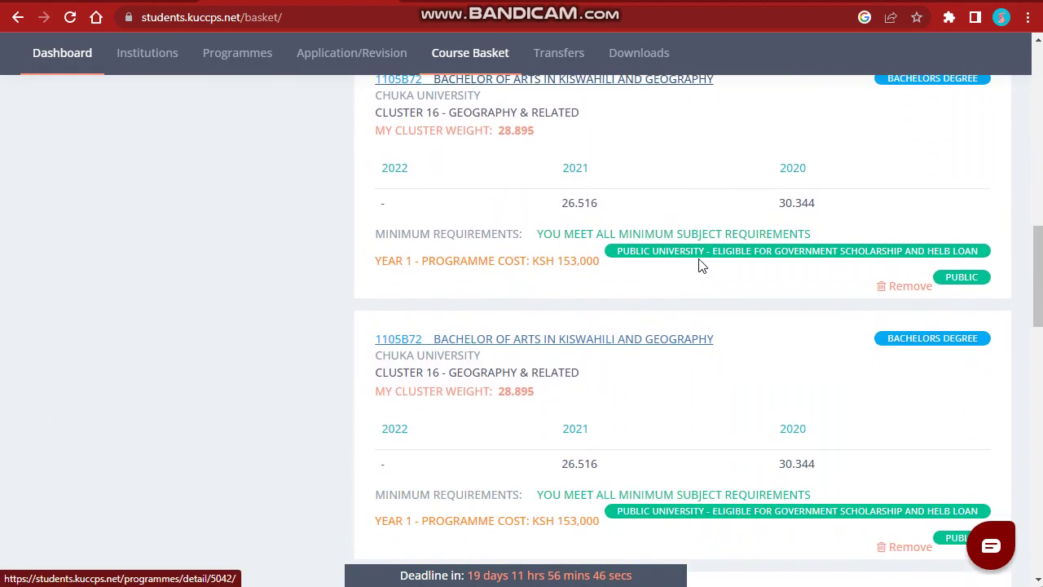
pyautogui.scroll(-2, 699, 265)
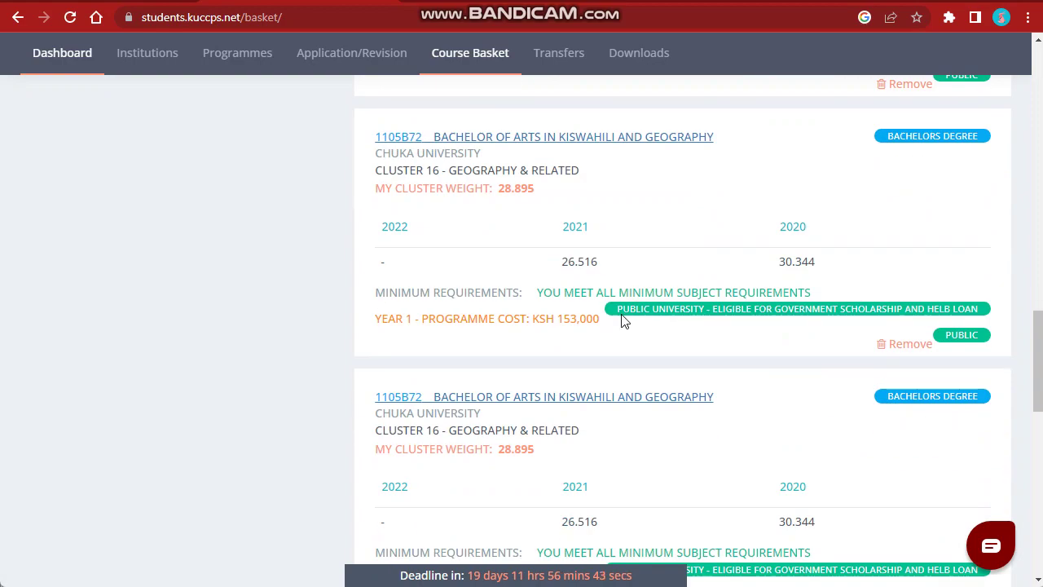
pyautogui.scroll(-10, 621, 320)
pyautogui.scroll(7, 621, 320)
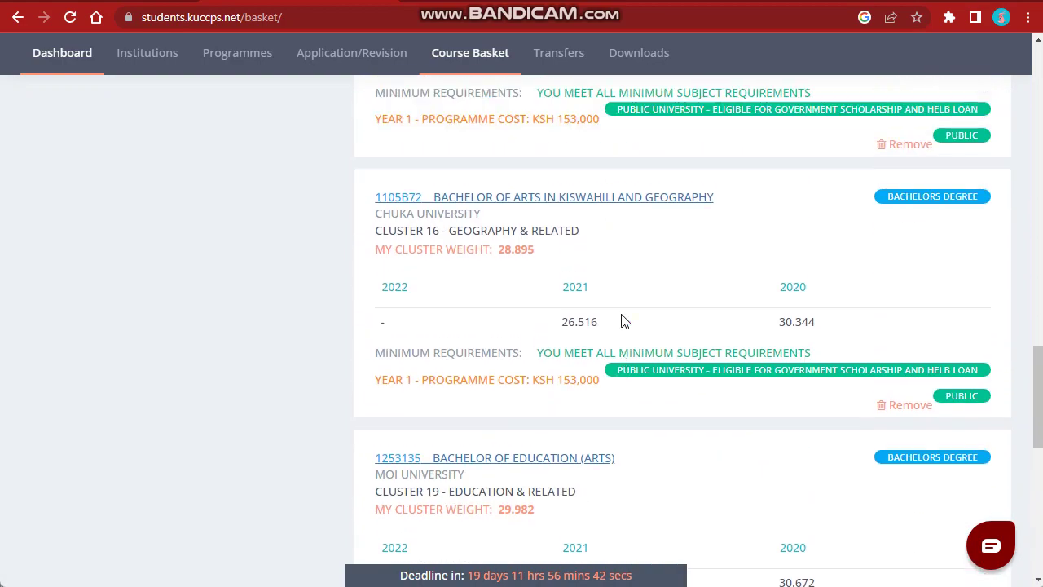
pyautogui.scroll(2, 621, 320)
pyautogui.moveTo(653, 289); pyautogui.dragTo(596, 265)
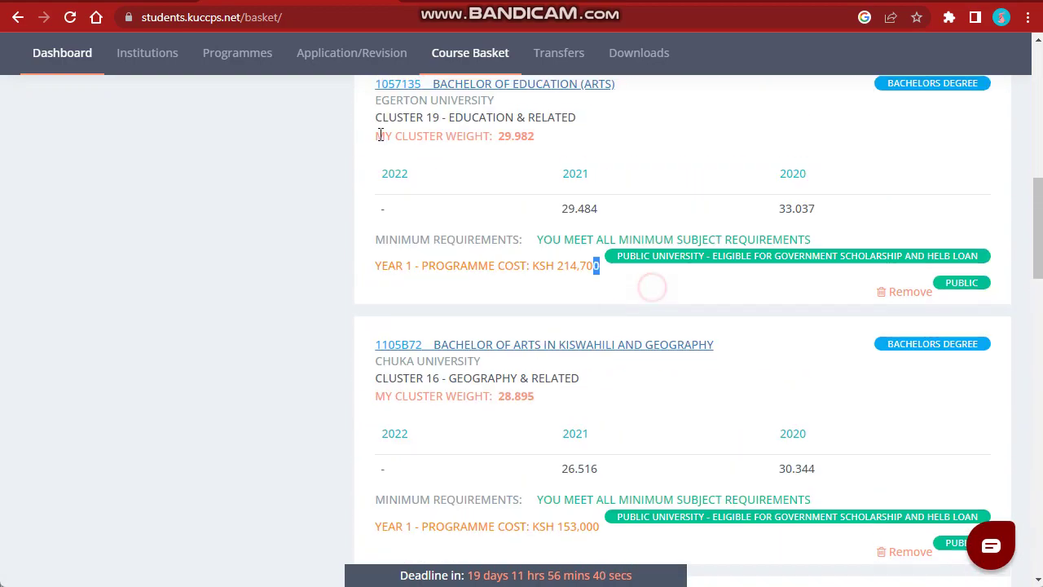
# Open the Application/Revision page and read through the application process instructions
pyautogui.click(353, 59)
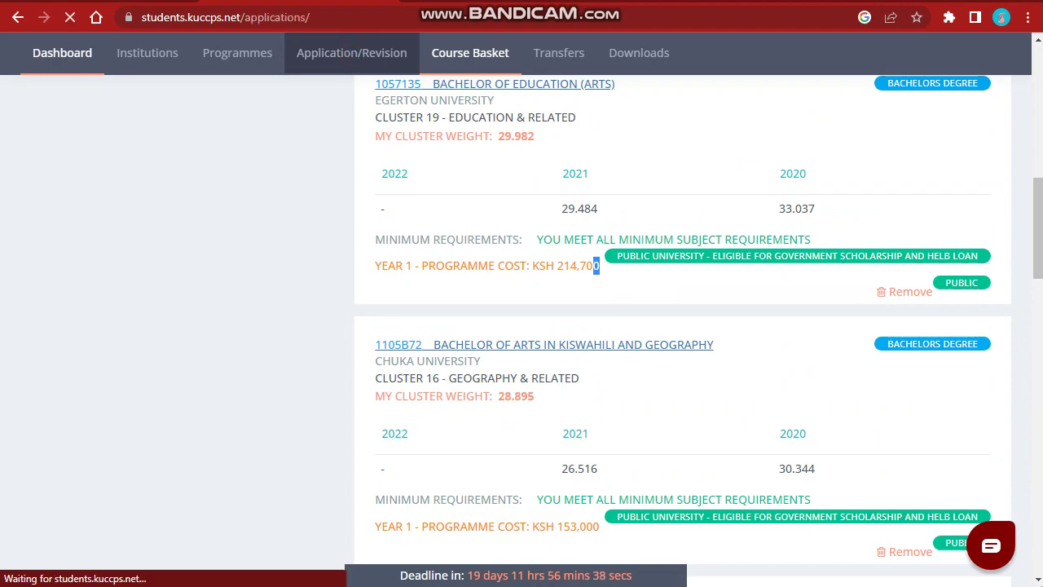
pyautogui.scroll(-1, 494, 339)
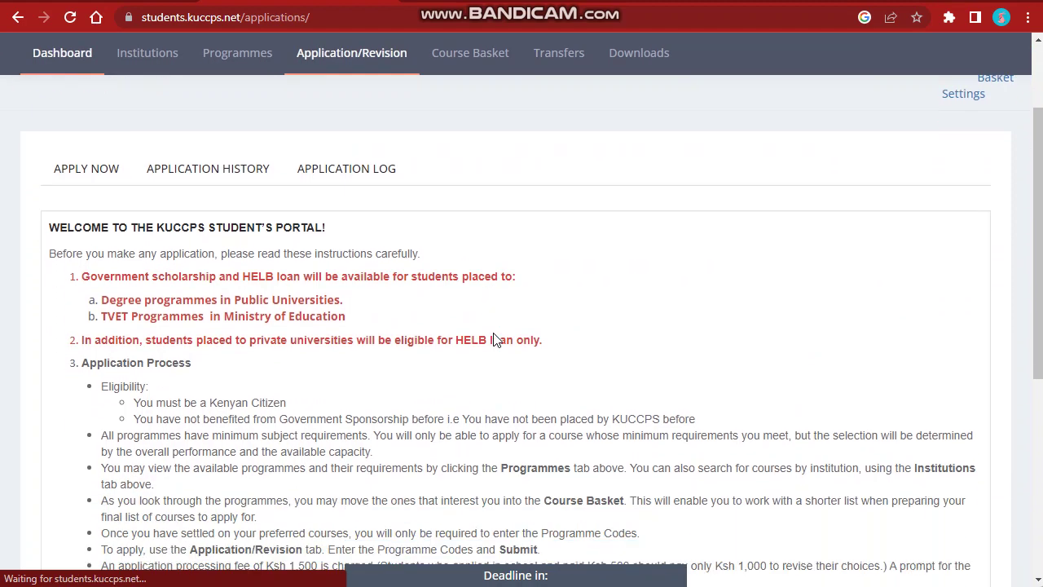
pyautogui.scroll(-2, 494, 339)
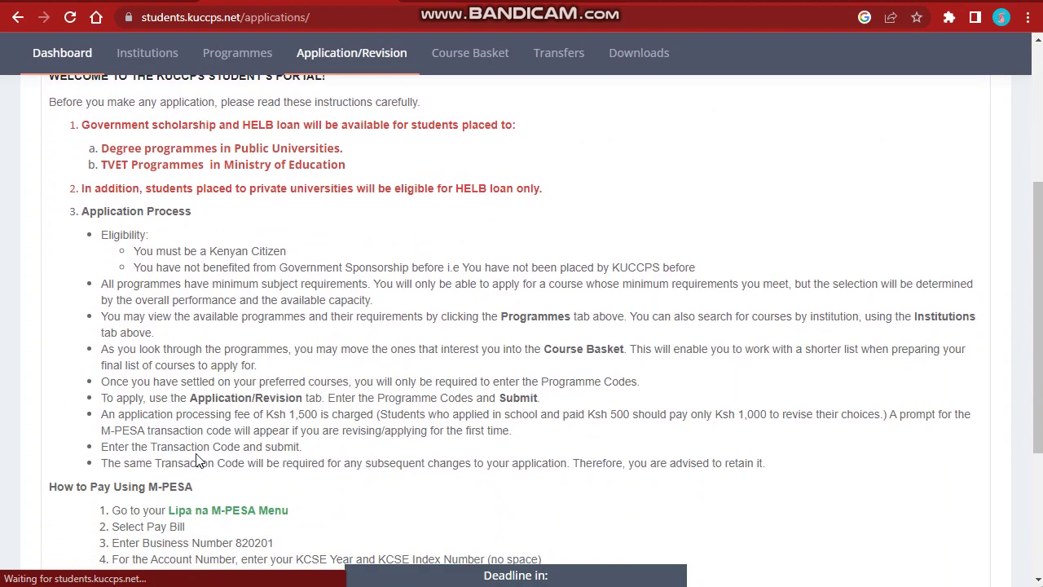
pyautogui.scroll(-3, 196, 461)
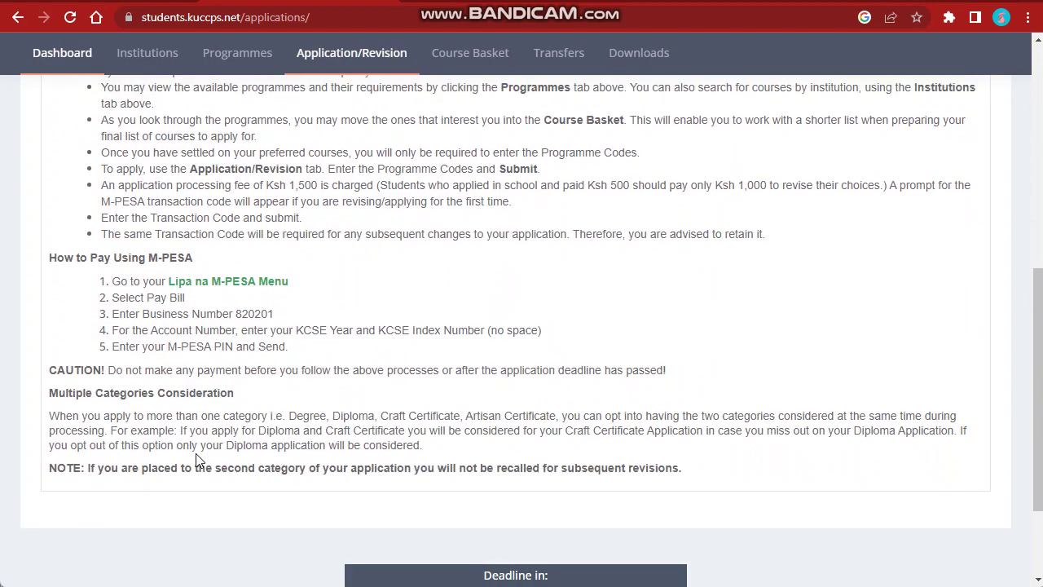
pyautogui.scroll(2, 195, 461)
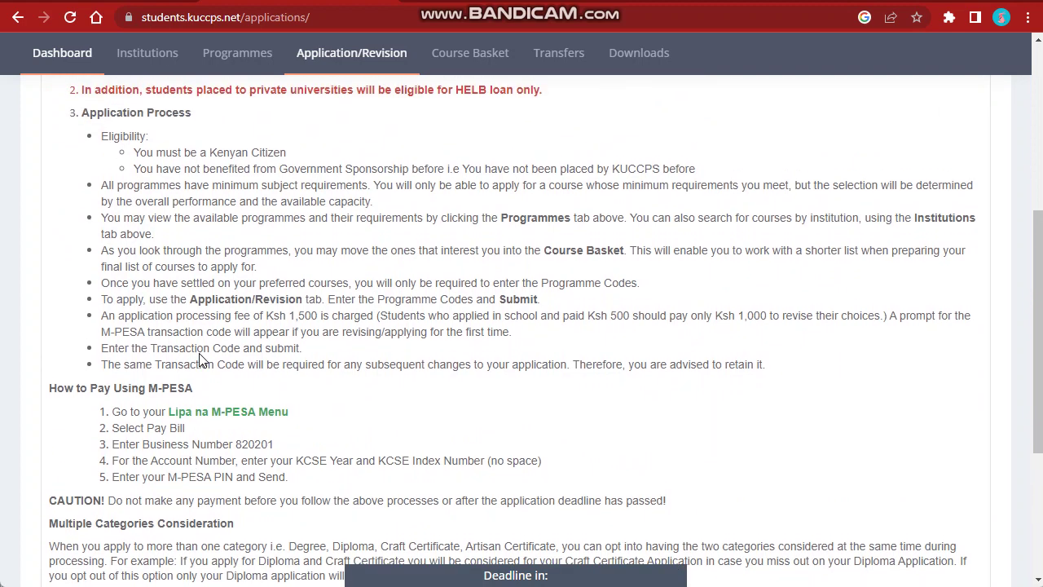
pyautogui.scroll(-1, 314, 310)
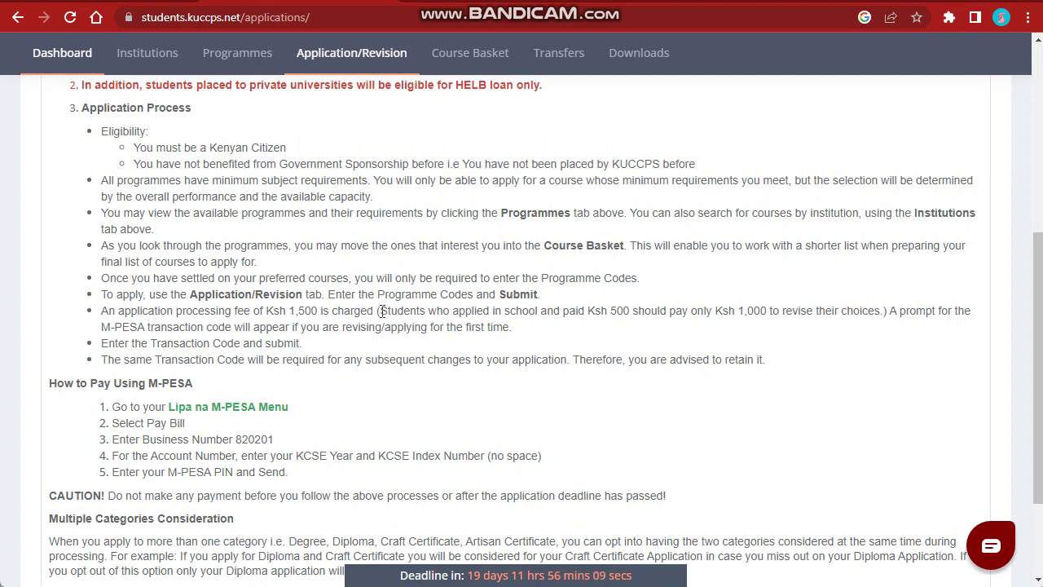
# Check the application processing fee and the reduced revision fee in the application instructions
pyautogui.moveTo(266, 310); pyautogui.dragTo(329, 310)
pyautogui.click(329, 311)
pyautogui.moveTo(632, 310); pyautogui.dragTo(600, 310)
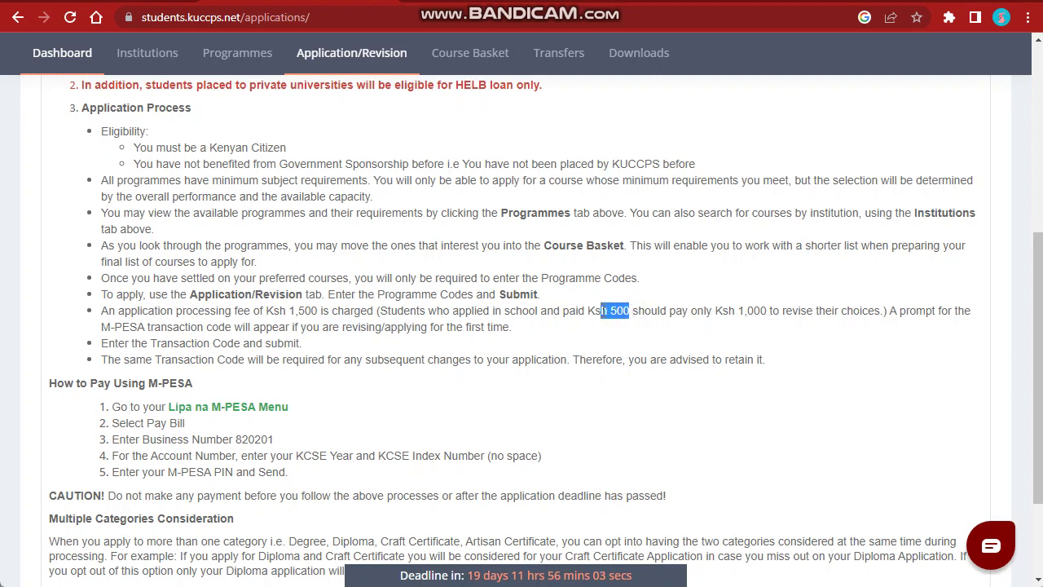
pyautogui.click(625, 311)
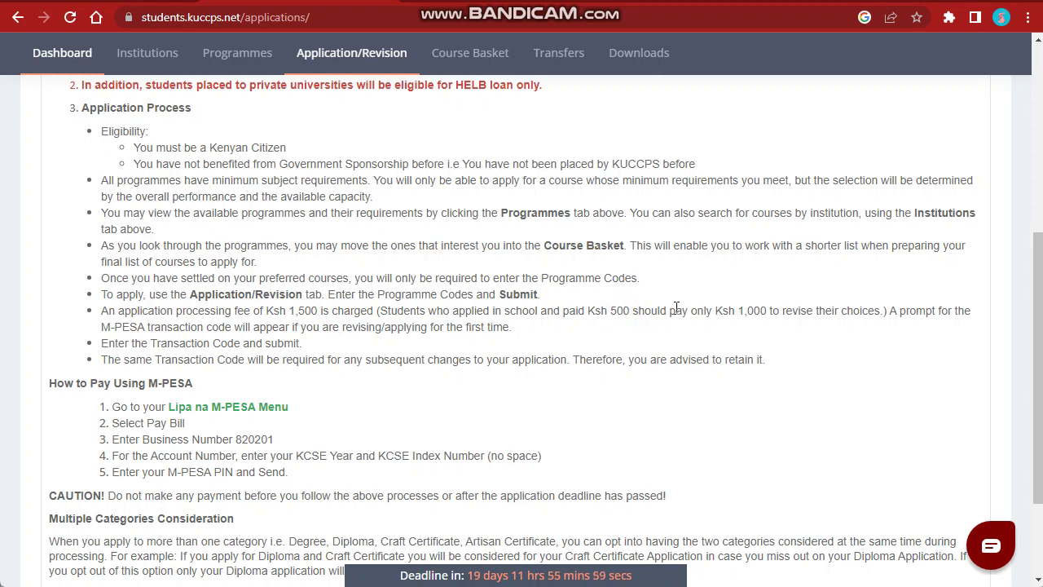
pyautogui.moveTo(727, 310); pyautogui.dragTo(774, 311)
pyautogui.click(774, 311)
pyautogui.scroll(-1, 644, 310)
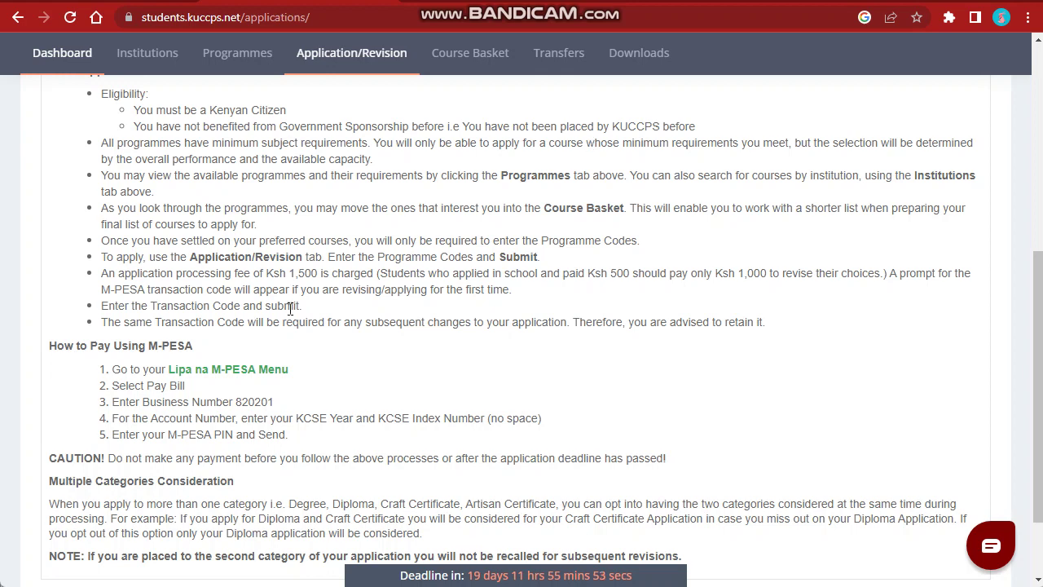
# Enlarge the page to 110% and read the M-PESA payment steps, highlighting the business number
pyautogui.hotkey('ctrl', '+')
pyautogui.scroll(-2, 236, 306)
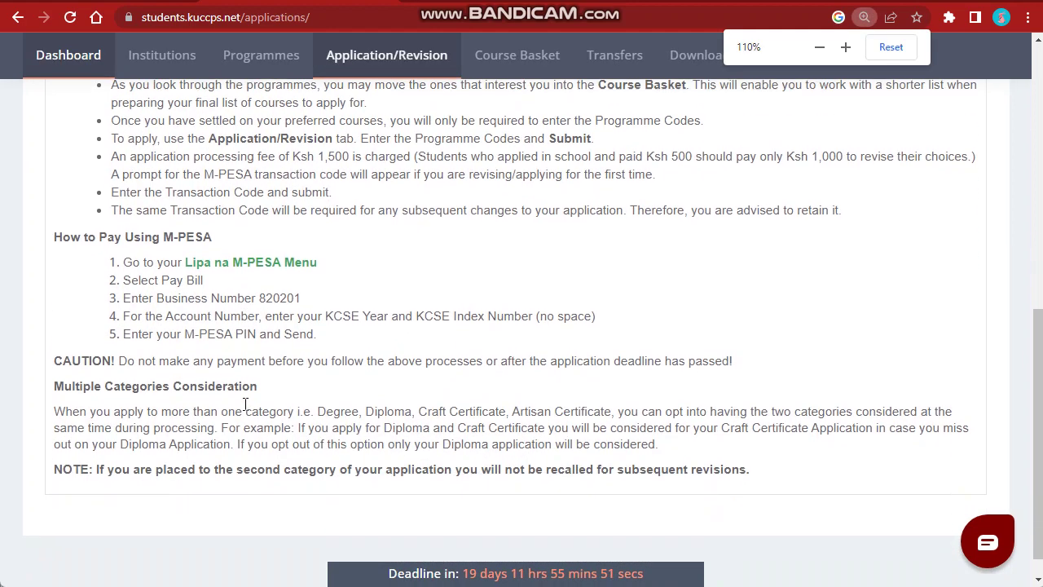
pyautogui.moveTo(198, 290); pyautogui.dragTo(303, 295)
pyautogui.click(302, 296)
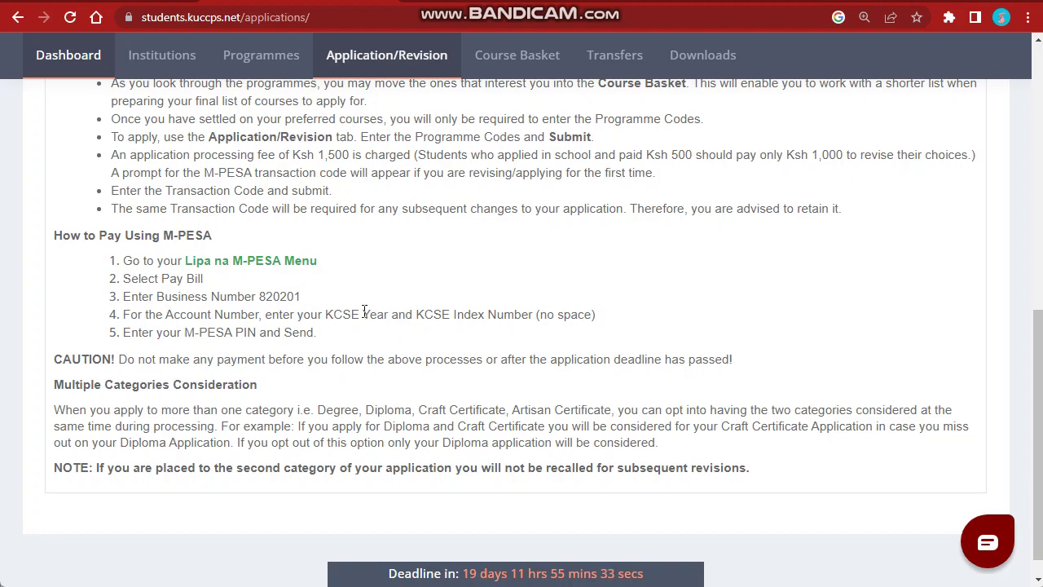
# Open the Apply Now form and bring up the Bachelors Degree and Diploma choice fields
pyautogui.scroll(8, 364, 313)
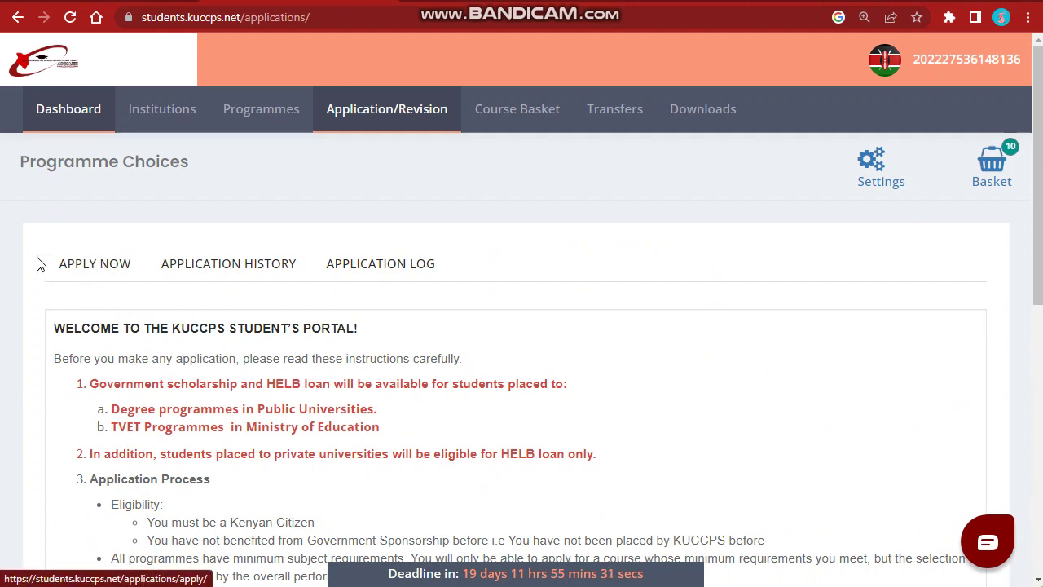
pyautogui.click(96, 267)
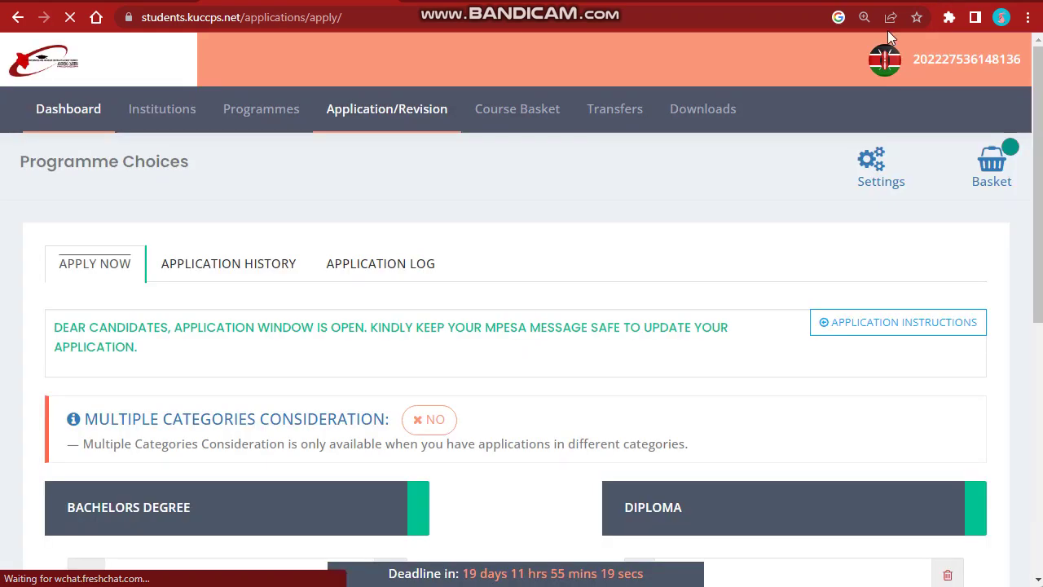
pyautogui.scroll(-2, 673, 275)
pyautogui.scroll(-4, 673, 275)
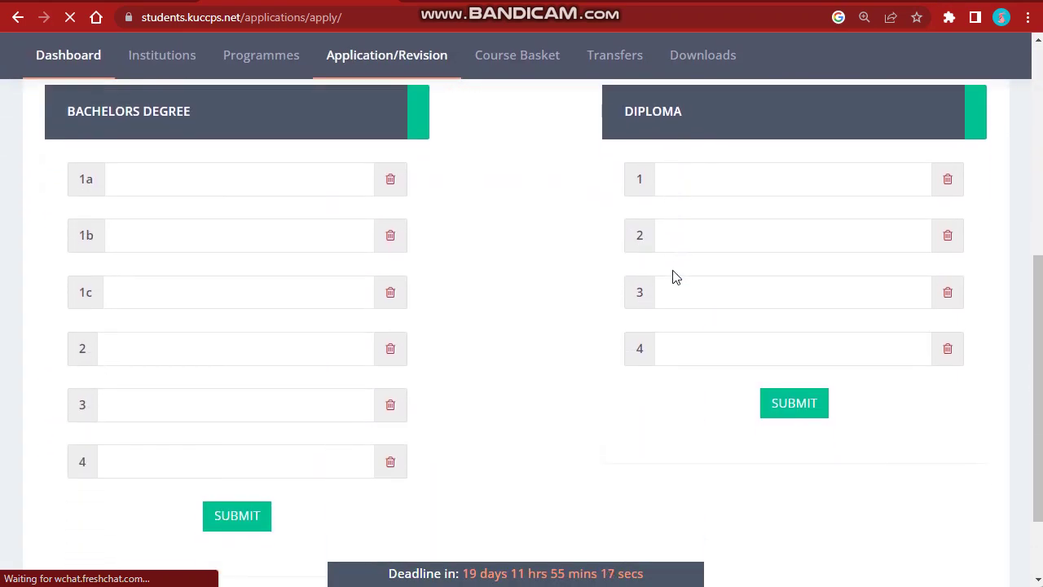
pyautogui.scroll(2, 673, 277)
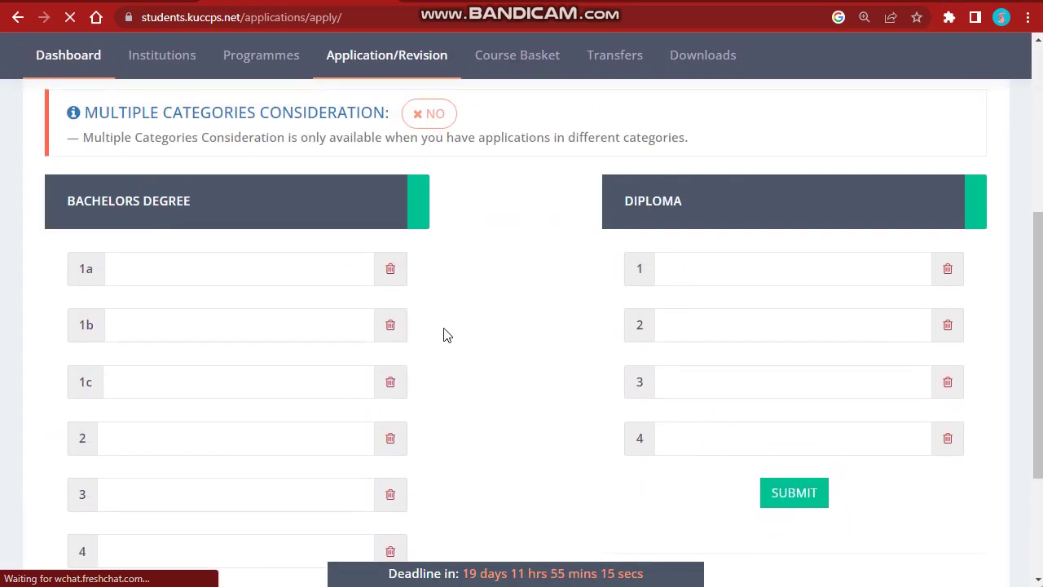
pyautogui.scroll(-1, 432, 330)
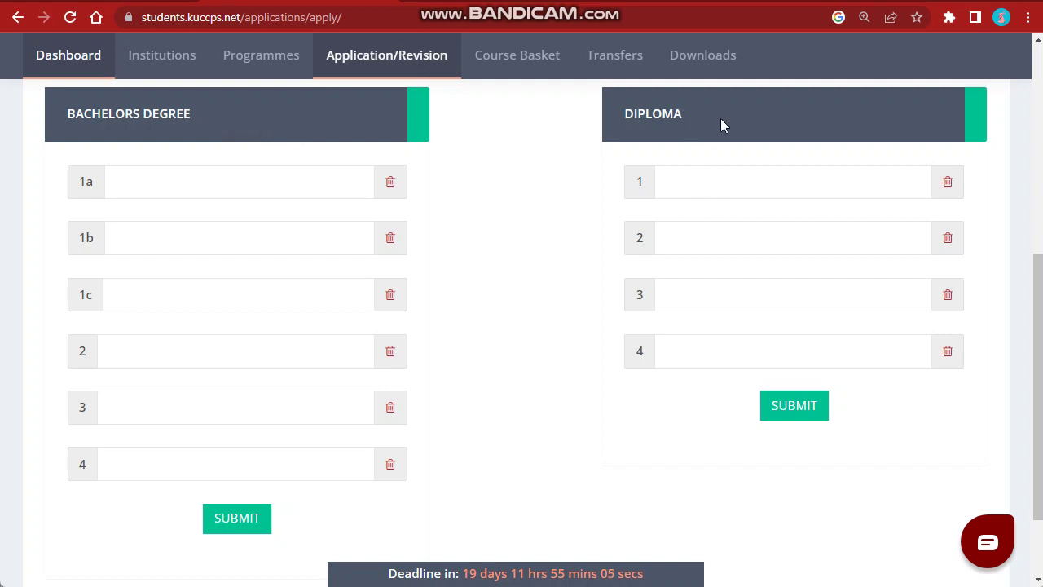
# Examine the 1a choice field under Bachelors Degree, leaving it empty
pyautogui.click(179, 190)
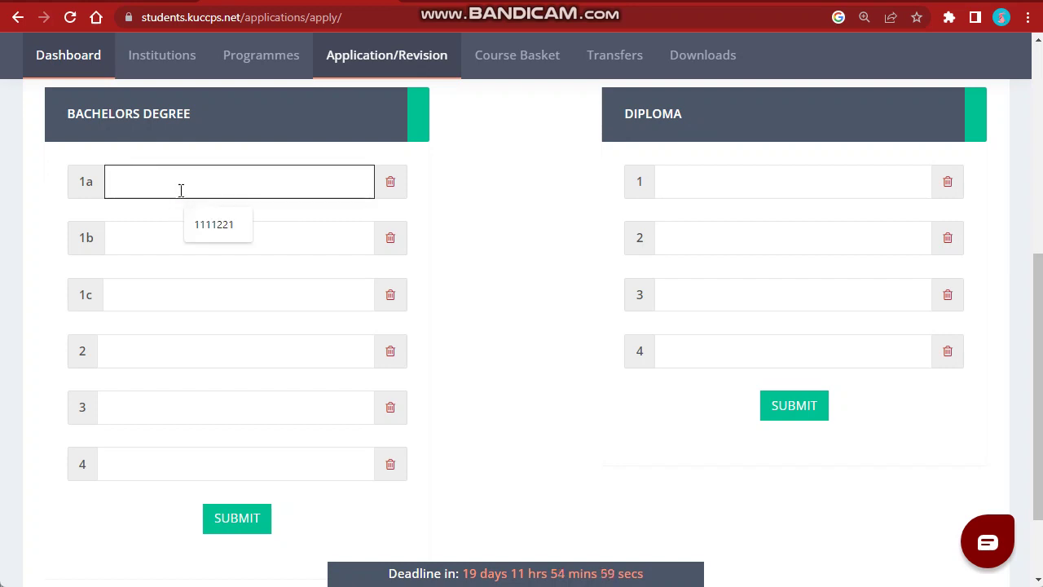
pyautogui.scroll(1, 258, 196)
pyautogui.scroll(2, 261, 196)
pyautogui.scroll(-2, 261, 196)
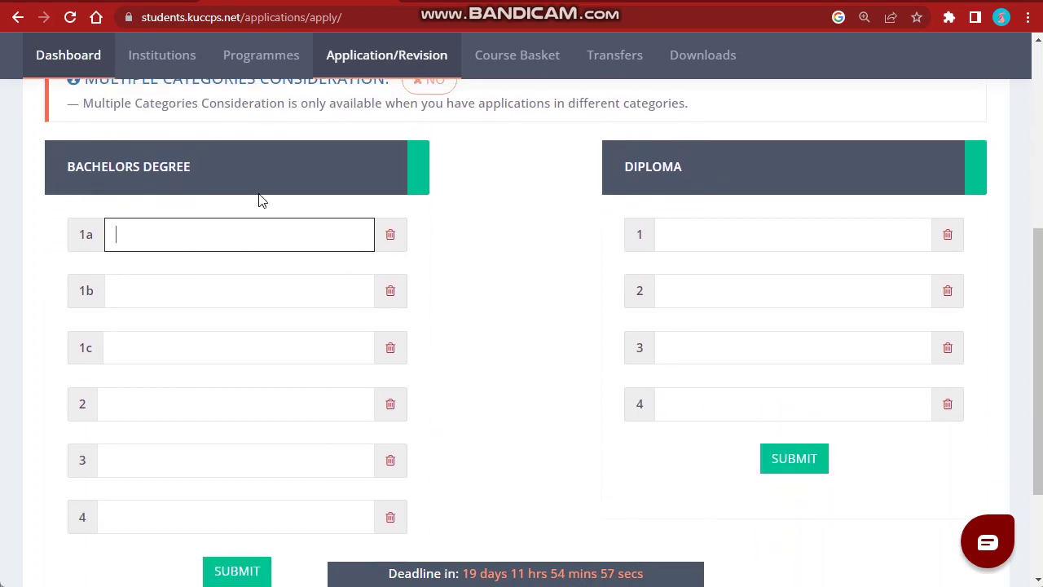
pyautogui.scroll(-1, 158, 237)
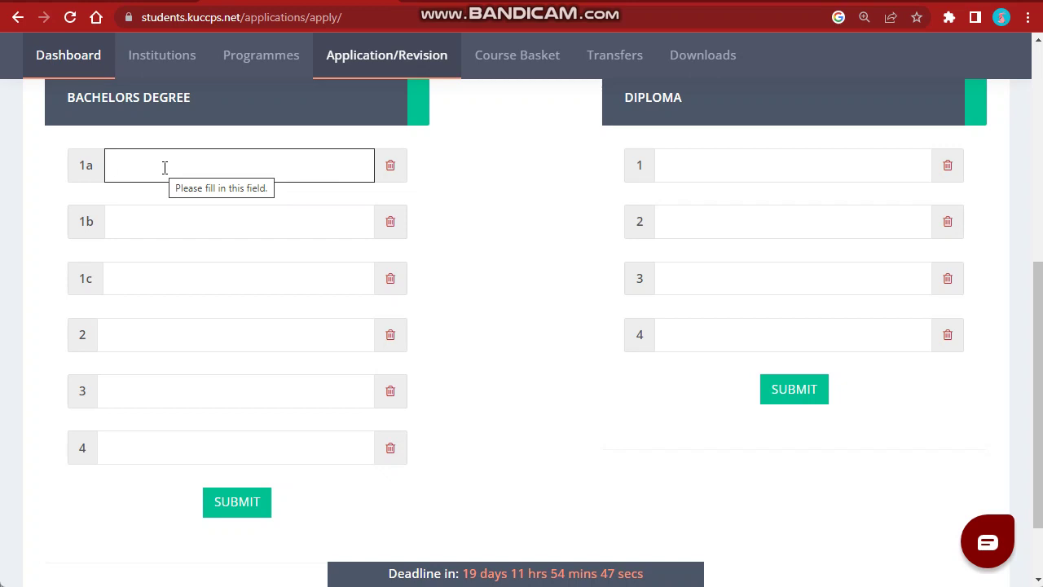
pyautogui.click(213, 168)
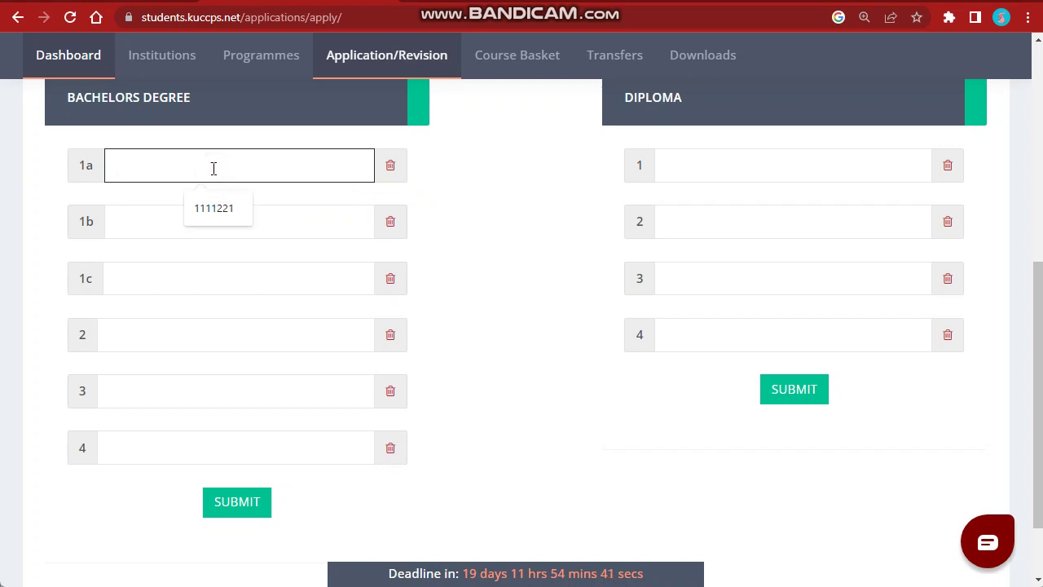
pyautogui.click(475, 182)
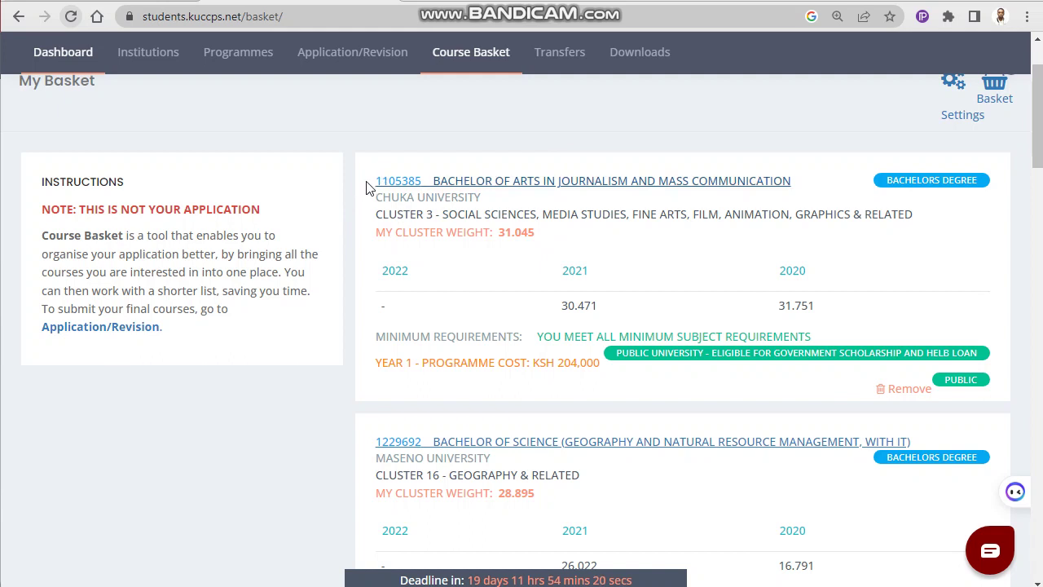
# Locate the programme code of the Chuka University Journalism and Mass Communication course in the basket, enlarging the page to 150%
pyautogui.moveTo(362, 181); pyautogui.dragTo(427, 181)
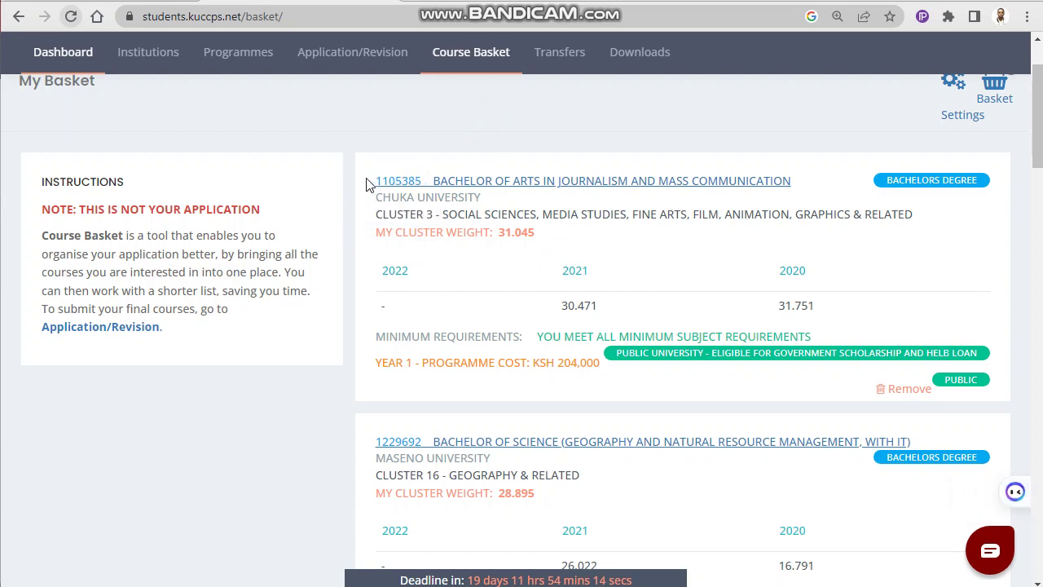
pyautogui.moveTo(367, 182); pyautogui.dragTo(426, 181)
pyautogui.hotkey('ctrl', '+')
pyautogui.hotkey('ctrl', '+')
pyautogui.hotkey('ctrl', '+')
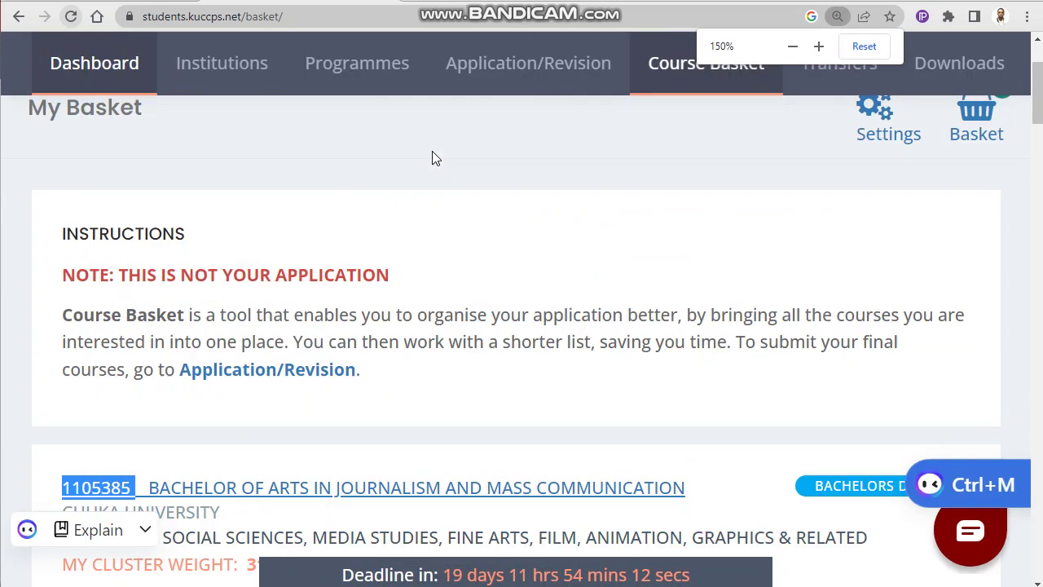
pyautogui.scroll(-3, 409, 304)
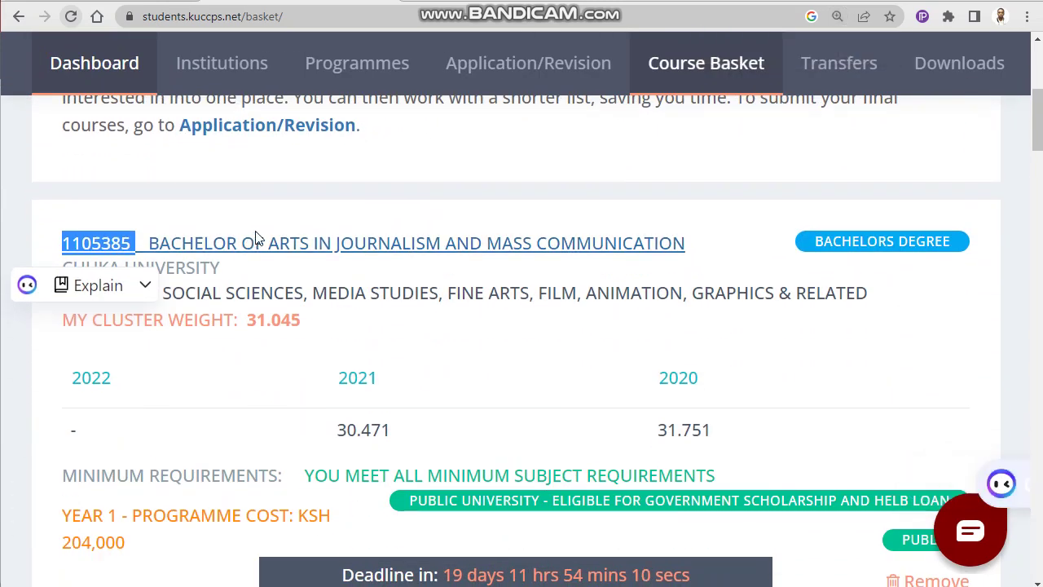
pyautogui.click(244, 197)
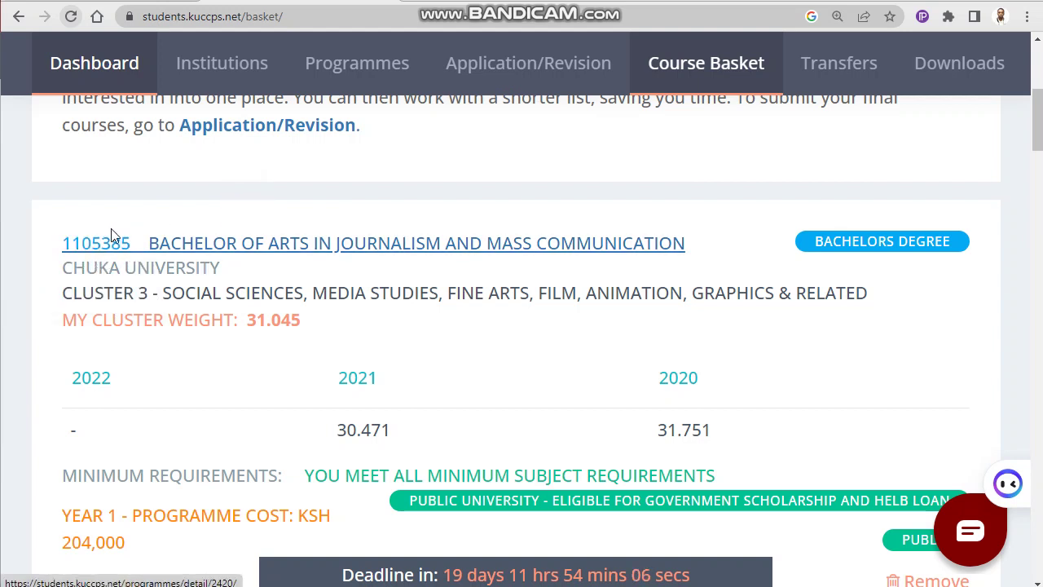
# Highlight the programme code 1105385 of the Chuka University Journalism and Mass Communication course in the basket
pyautogui.moveTo(55, 242); pyautogui.dragTo(134, 243)
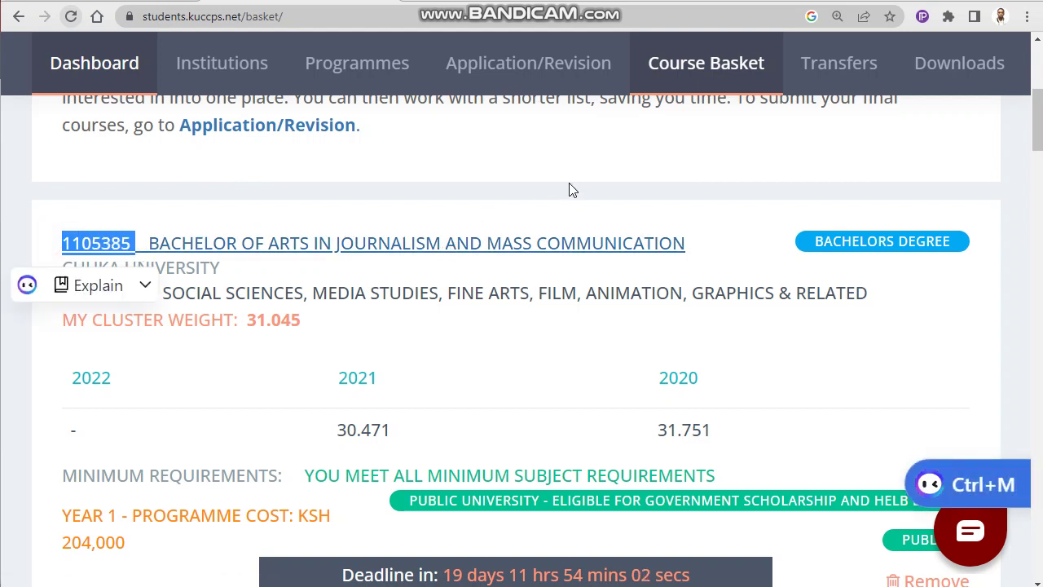
pyautogui.click(505, 191)
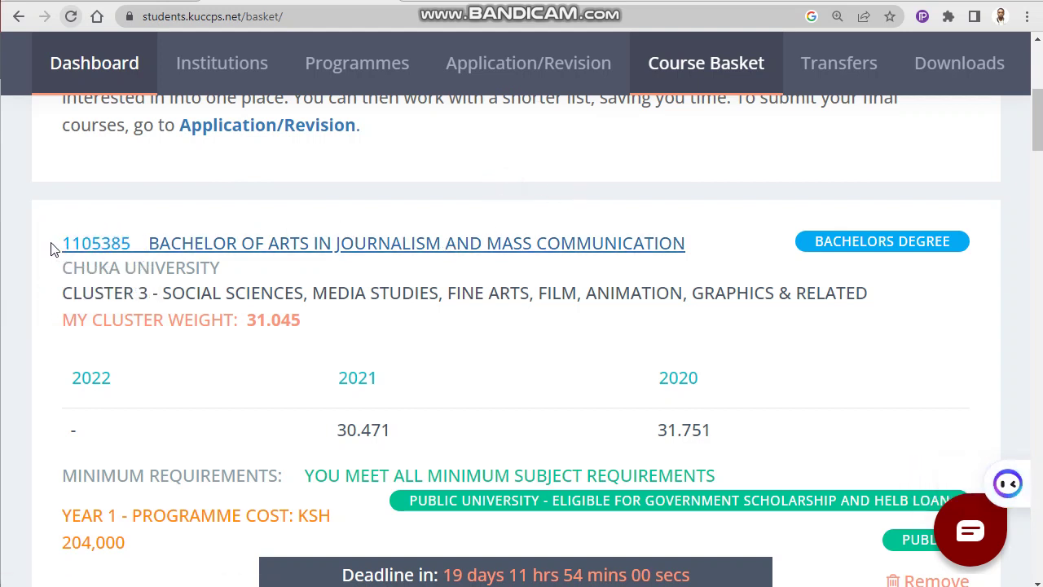
pyautogui.moveTo(54, 244); pyautogui.dragTo(130, 242)
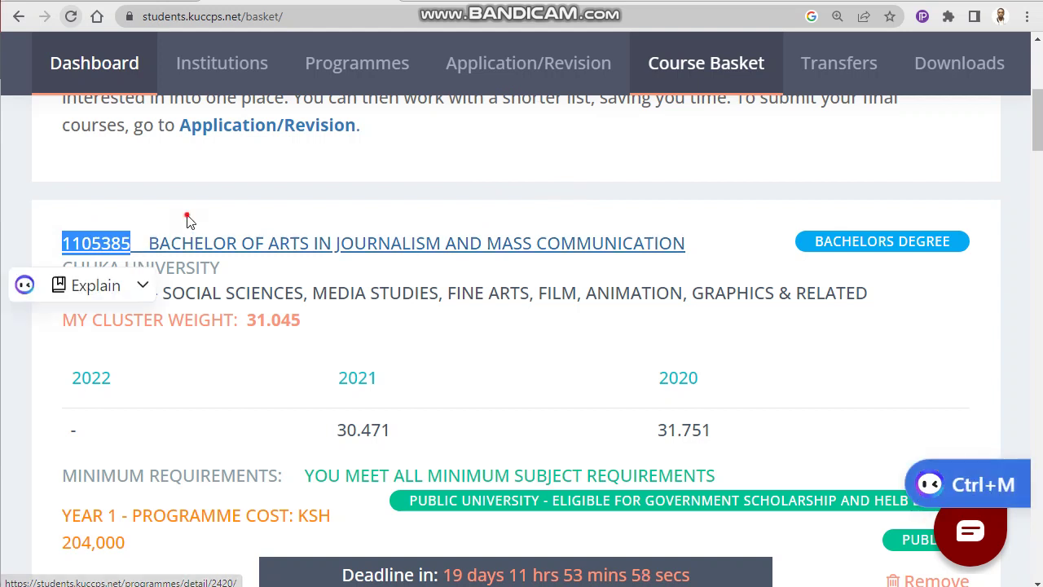
pyautogui.click(128, 230)
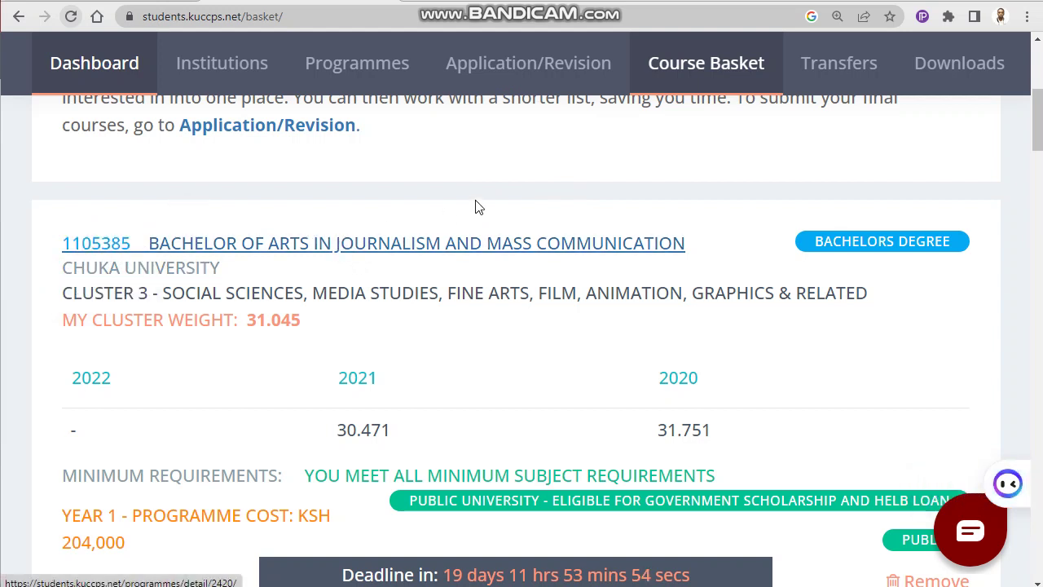
pyautogui.hotkey('ctrl', '-')
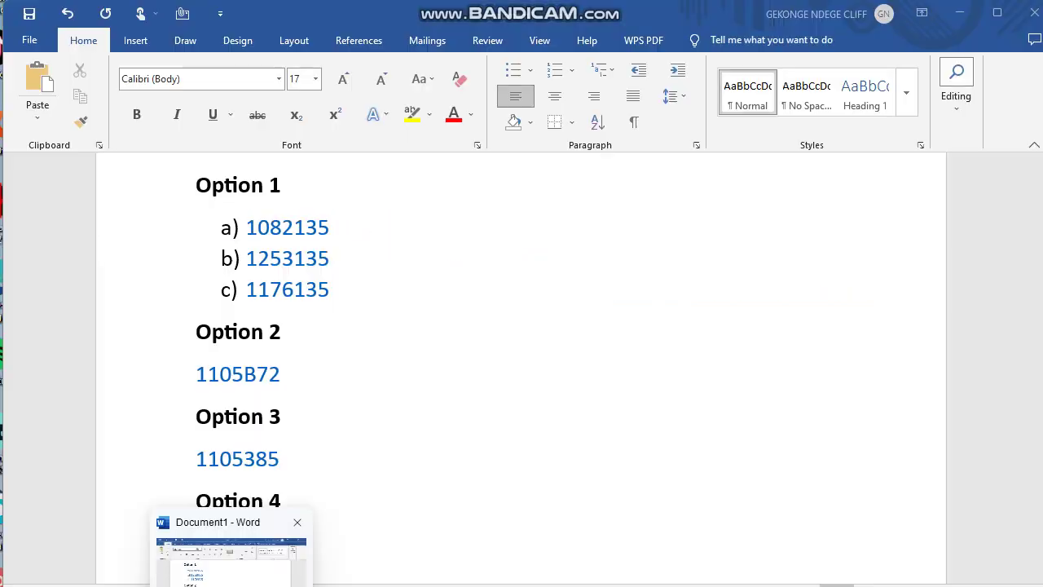
# Switch to the Word document listing the chosen programme codes and highlight code 1082135 under Option 1
pyautogui.click(297, 523)
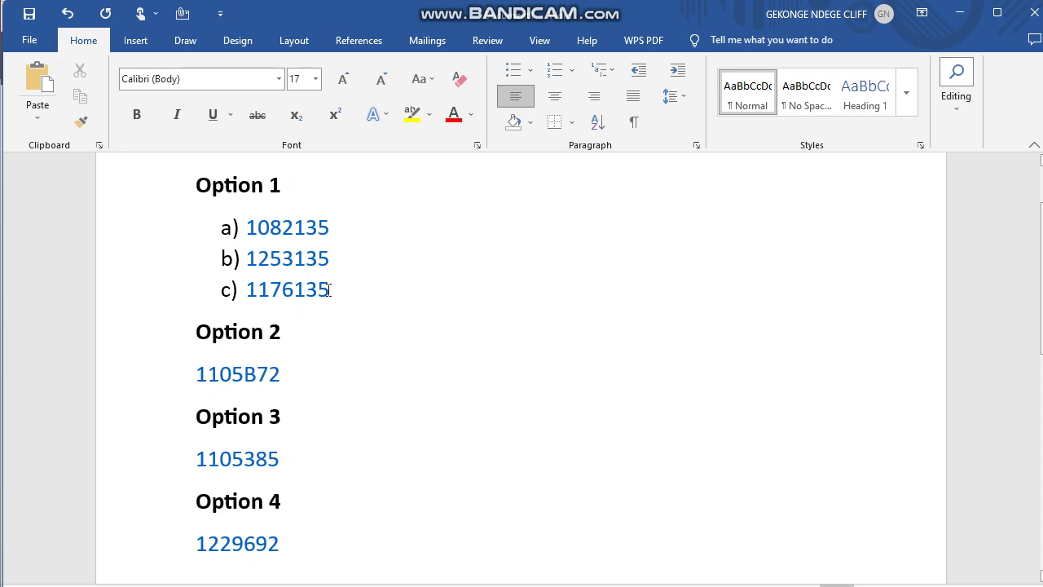
pyautogui.click(333, 229)
pyautogui.moveTo(333, 229); pyautogui.dragTo(246, 229)
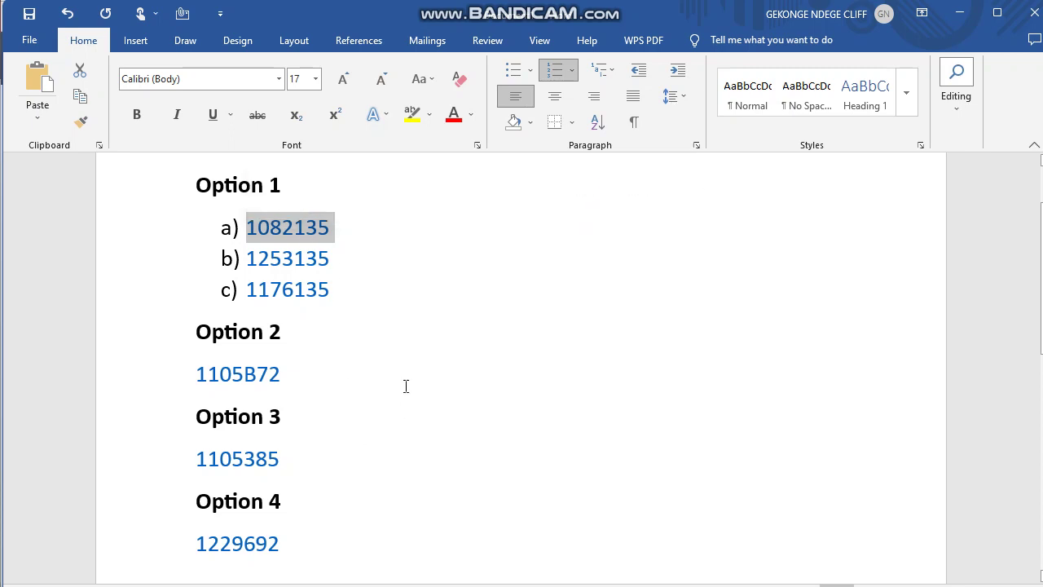
pyautogui.click(467, 391)
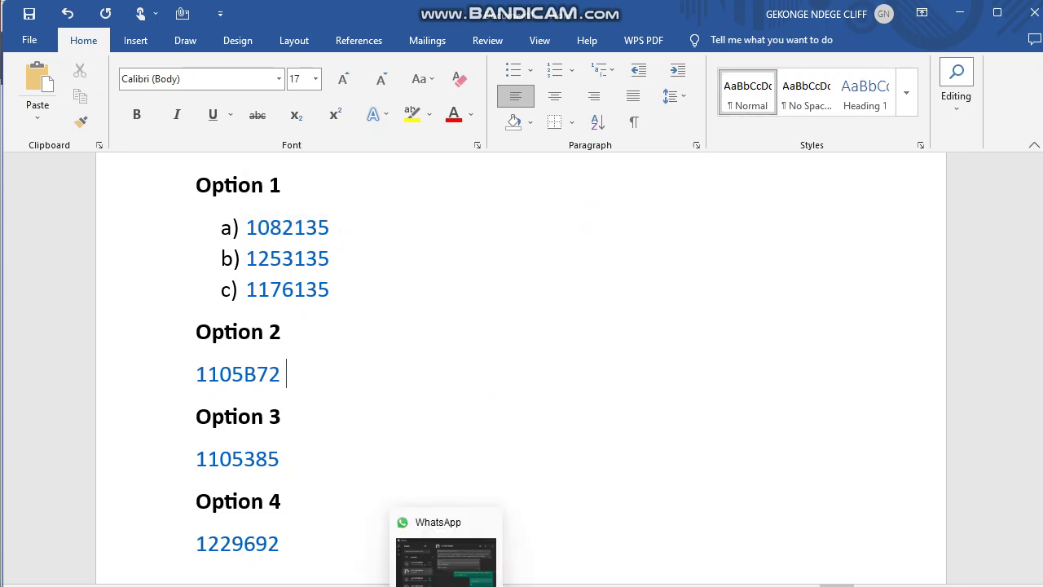
# Switch back to the application form in the browser and enter programme code 1082135 as Bachelors Degree choice 1a
pyautogui.moveTo(336, 583)
pyautogui.click(338, 556)
pyautogui.hotkey('alt', 'Tab')
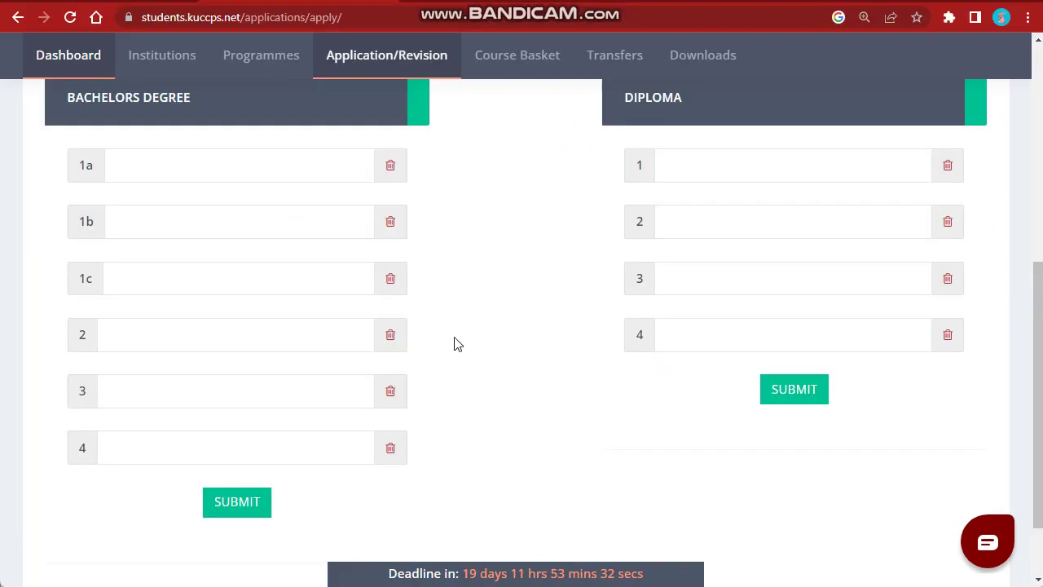
pyautogui.click(256, 172)
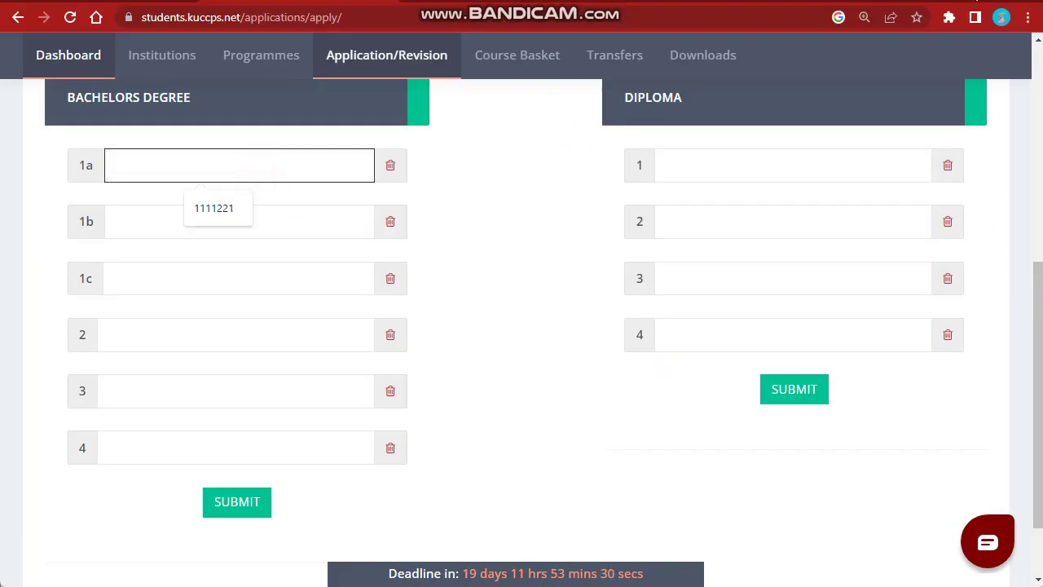
pyautogui.click(131, 166)
pyautogui.write('108')
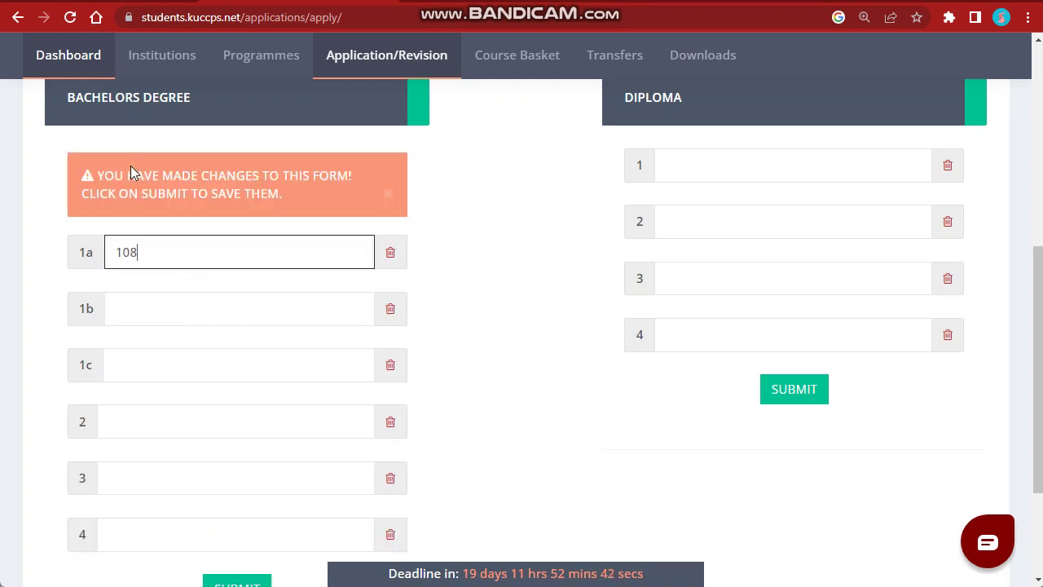
pyautogui.write('2135')
pyautogui.press('Tab')
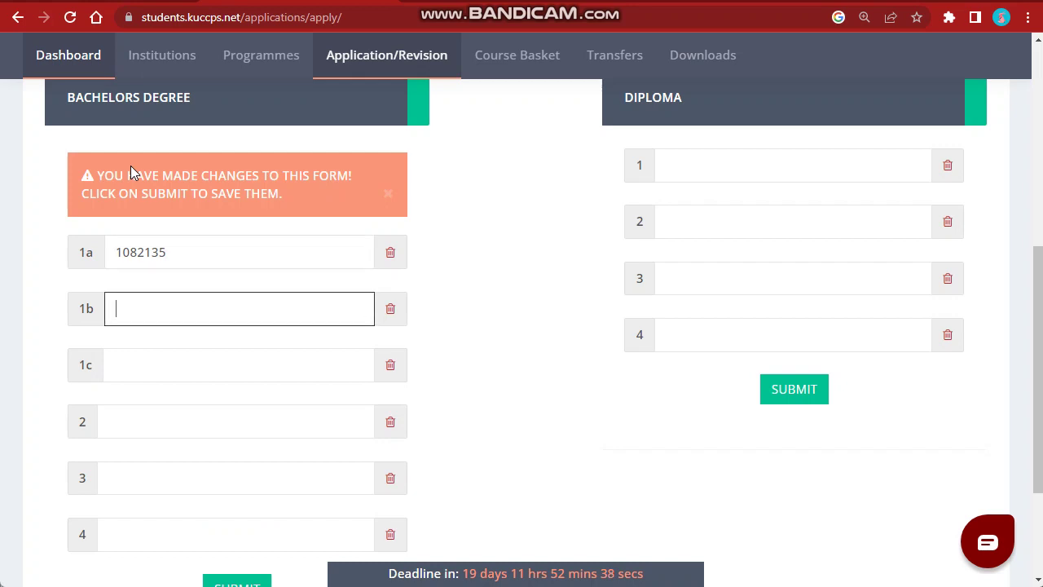
pyautogui.click(181, 252)
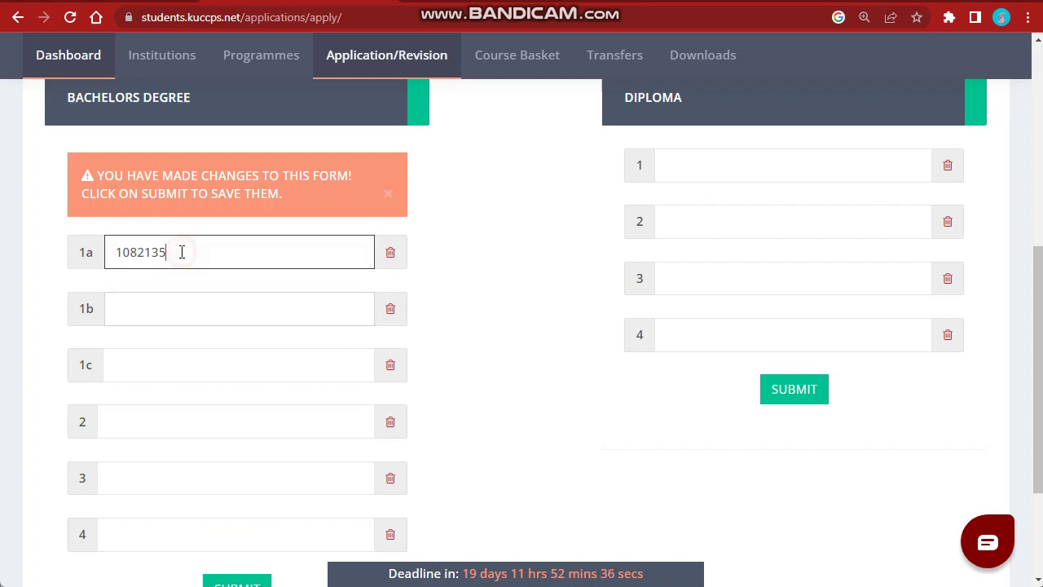
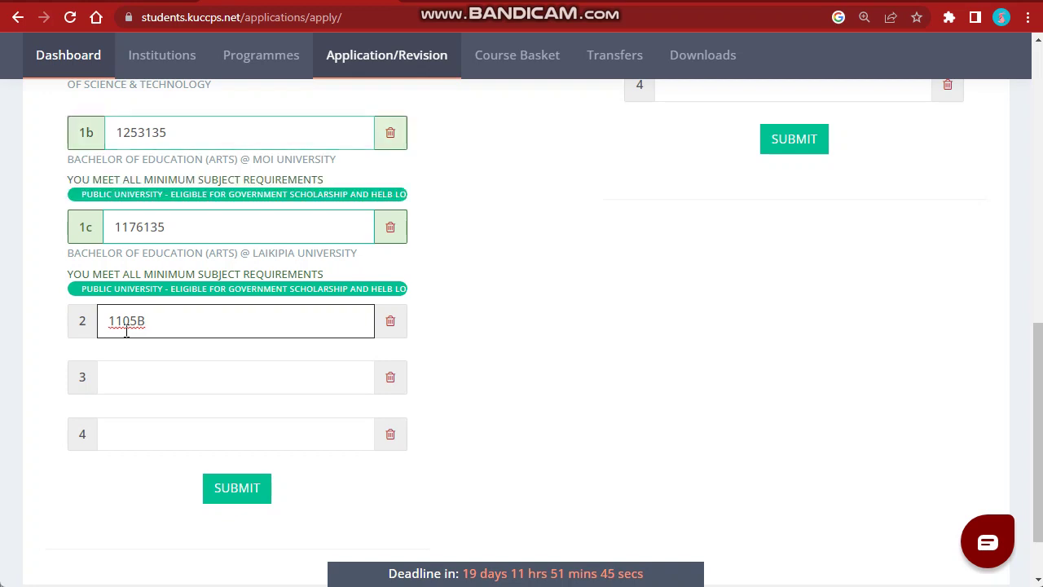
# Complete Bachelors Degree choice 2 as 1105B72 and enter 1105385 as choice 3
pyautogui.write('72')
pyautogui.press('Tab')
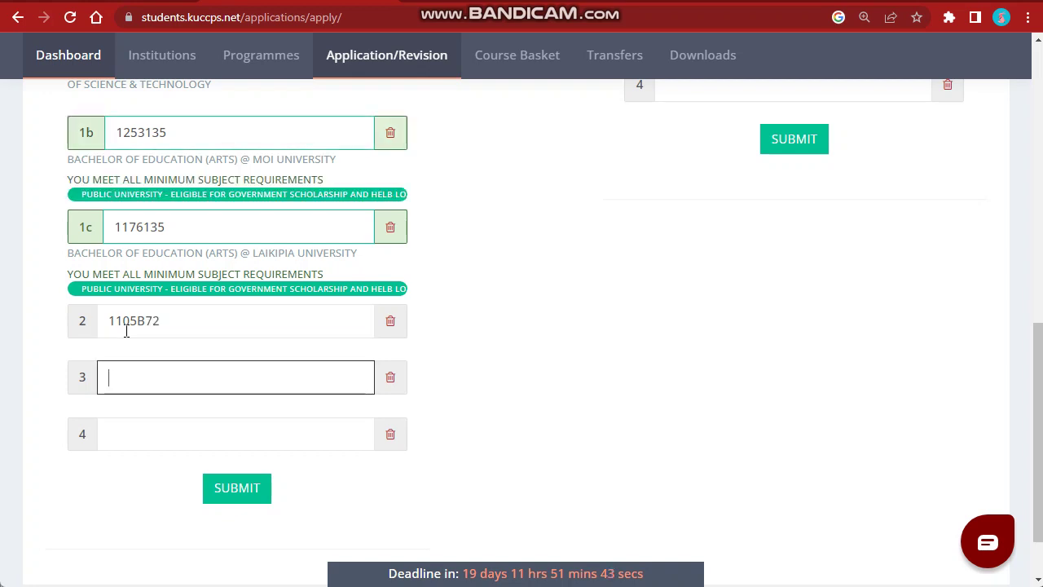
pyautogui.write('110')
pyautogui.write('5385')
pyautogui.press('Tab')
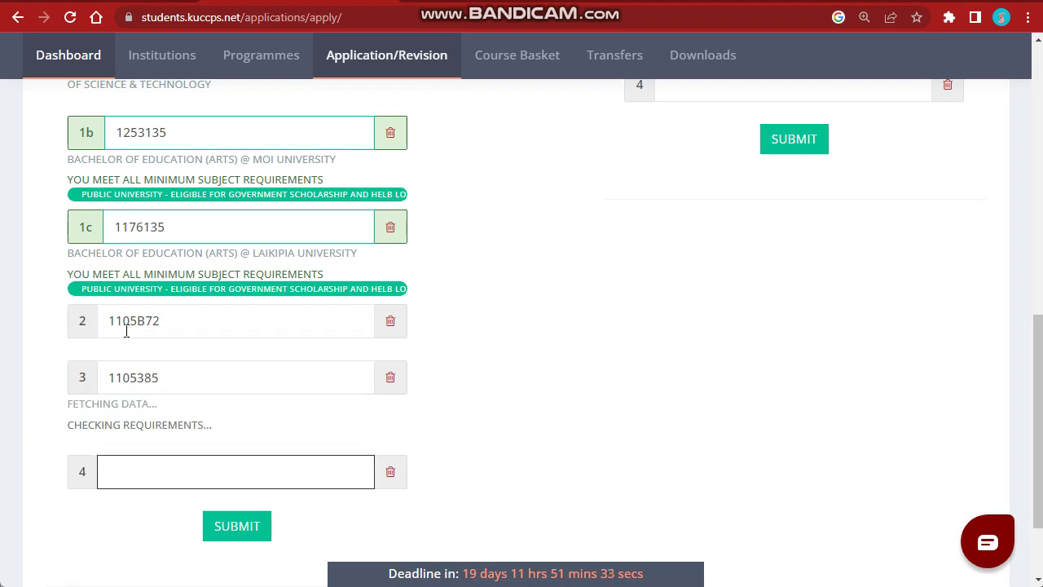
# Enter programme code 1229692 as Bachelors Degree choice 4 and return to the choice 2 field
pyautogui.write('122')
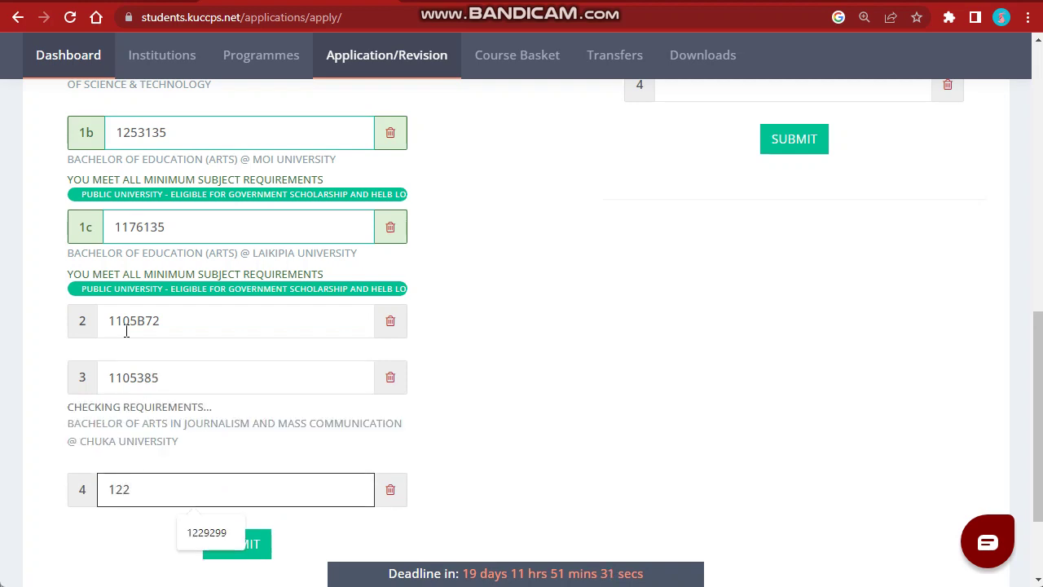
pyautogui.write('96')
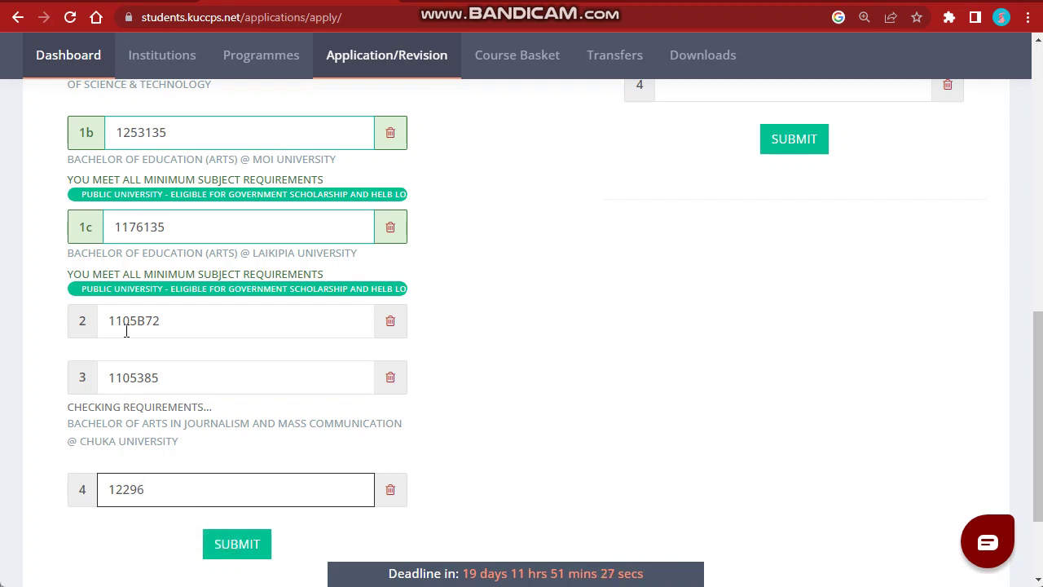
pyautogui.write('92')
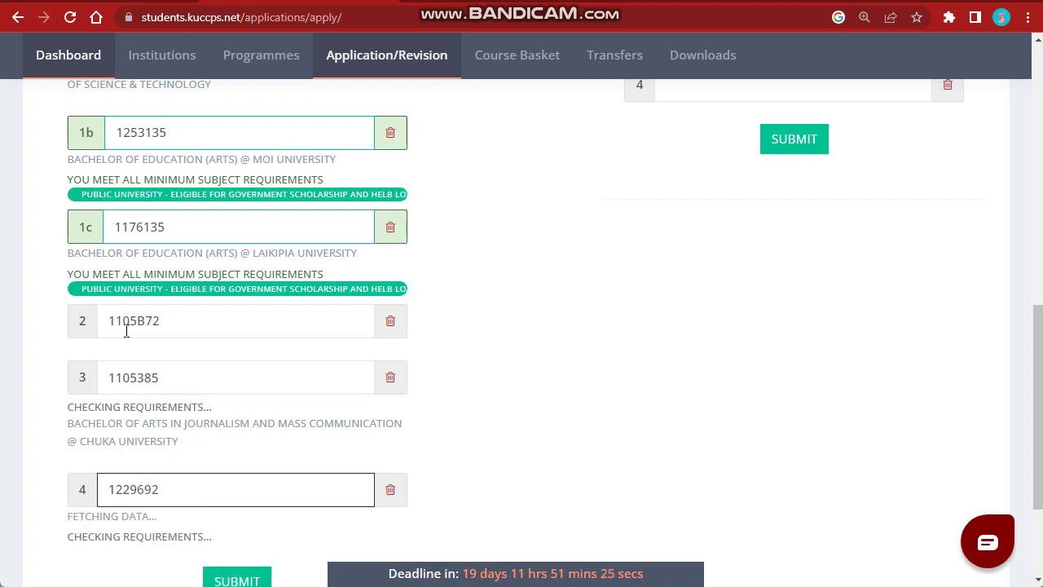
pyautogui.click(168, 321)
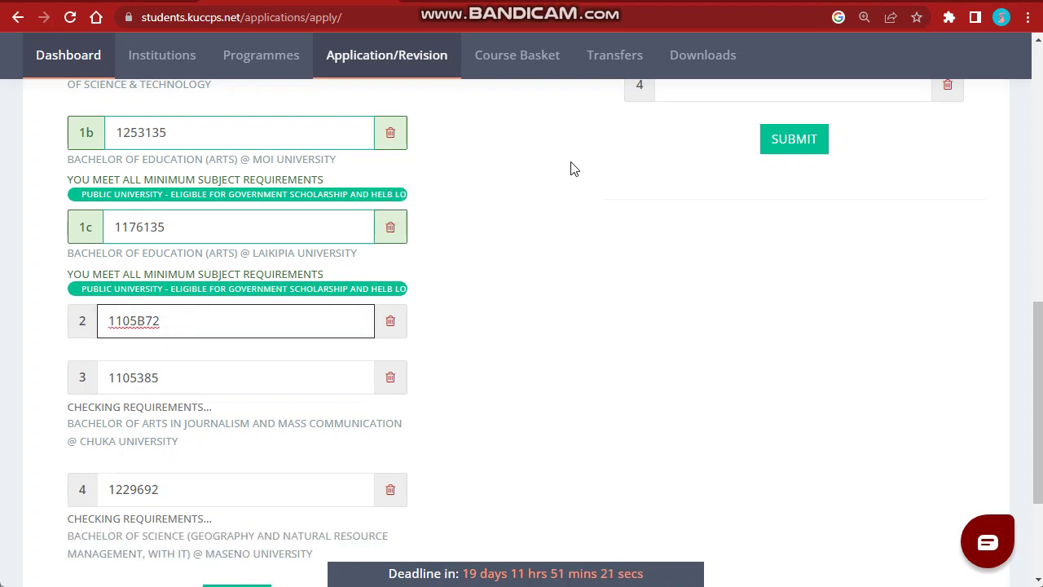
# Review the programme names, universities and subject requirement checks under all the Bachelors Degree choices
pyautogui.scroll(-1, 786, 90)
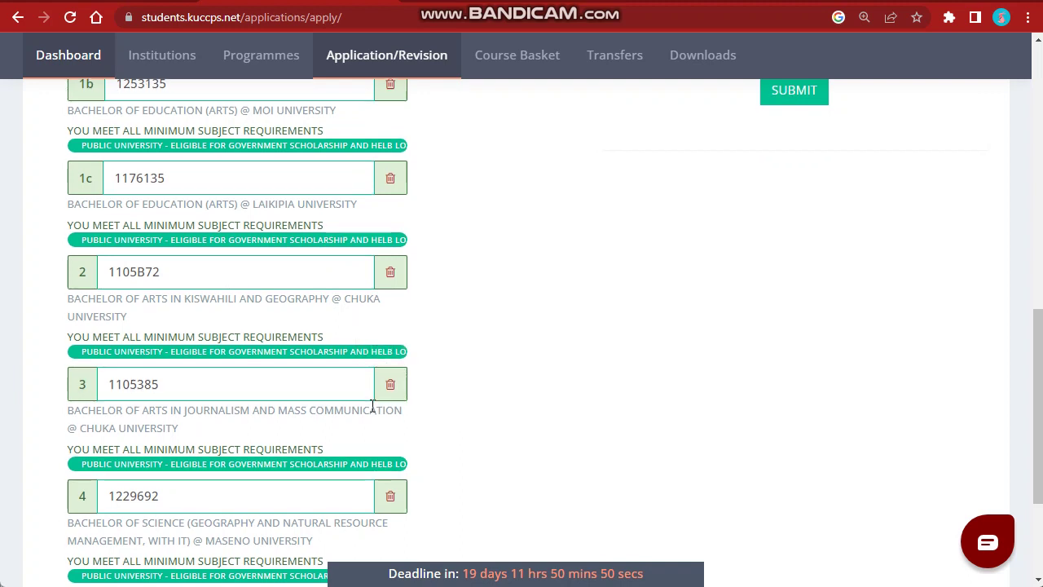
pyautogui.scroll(-2, 373, 407)
pyautogui.scroll(2, 372, 404)
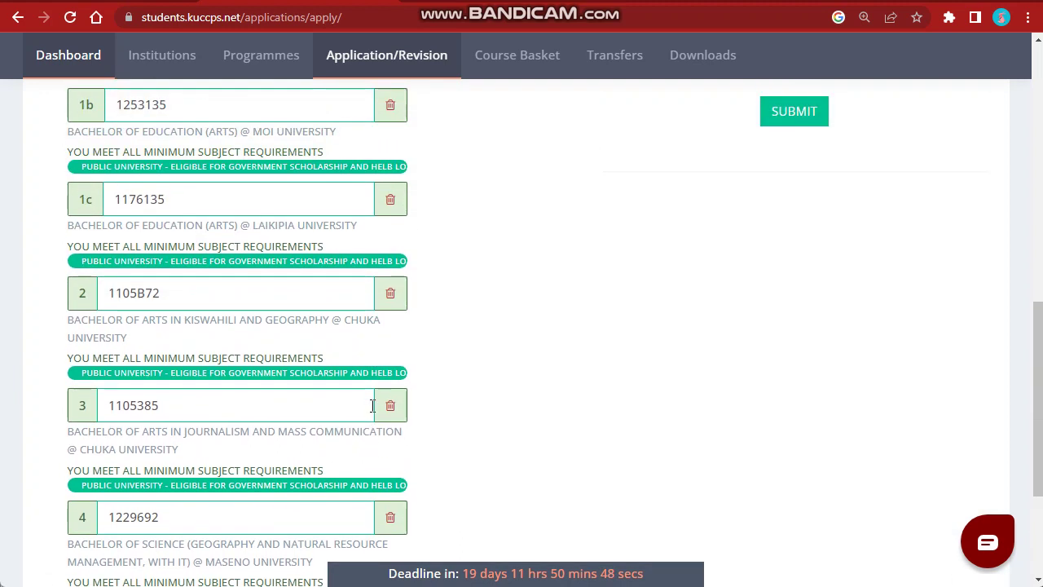
pyautogui.scroll(2, 294, 280)
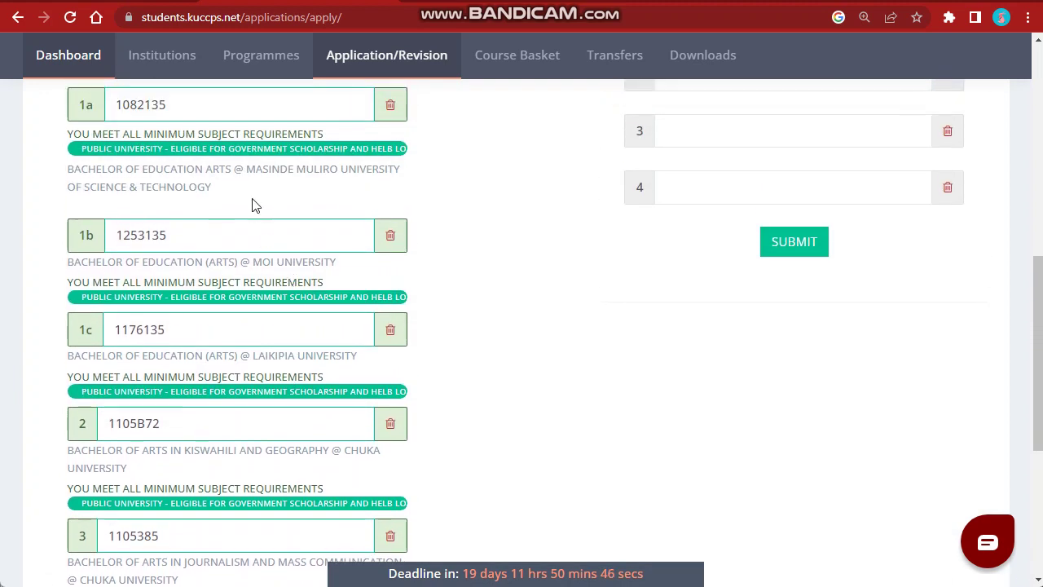
pyautogui.scroll(1, 245, 216)
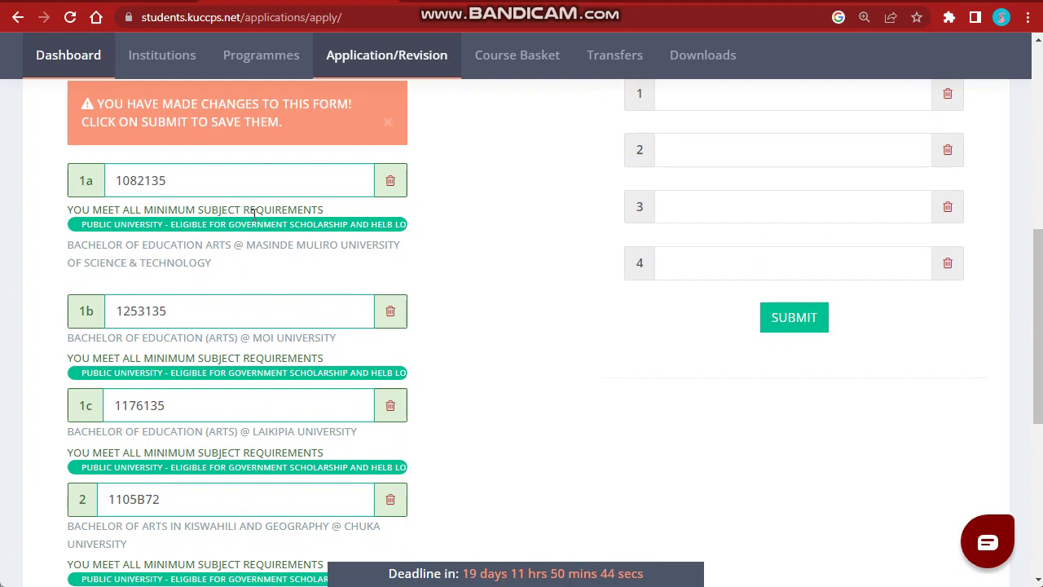
pyautogui.scroll(-1, 254, 215)
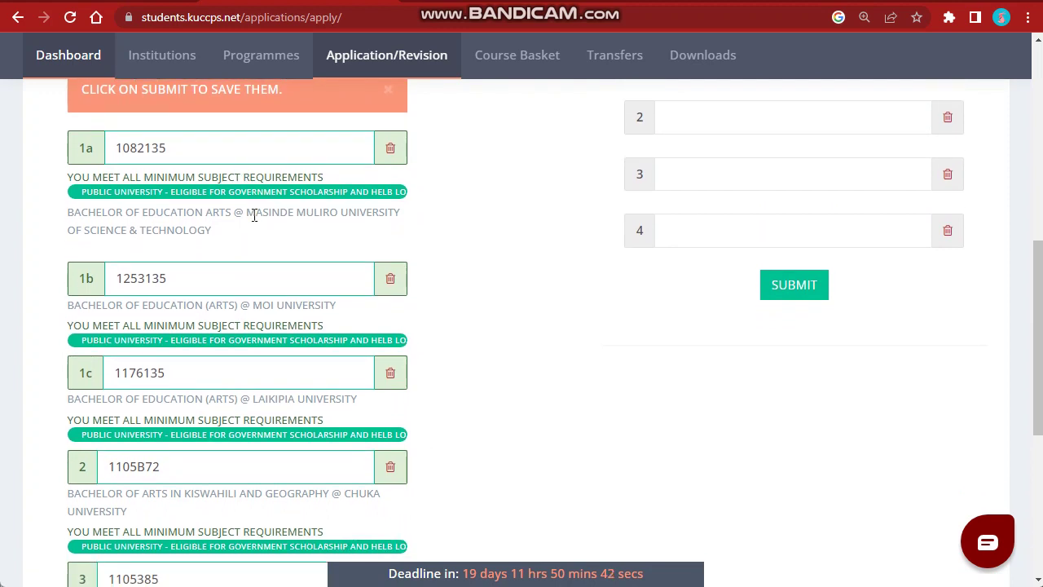
pyautogui.scroll(-2, 255, 215)
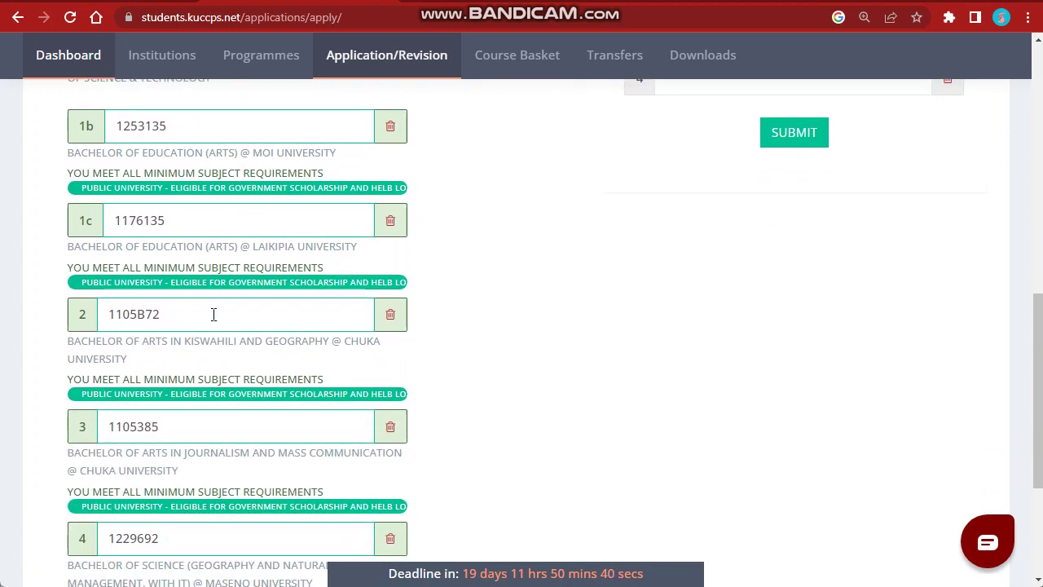
pyautogui.scroll(-2, 208, 320)
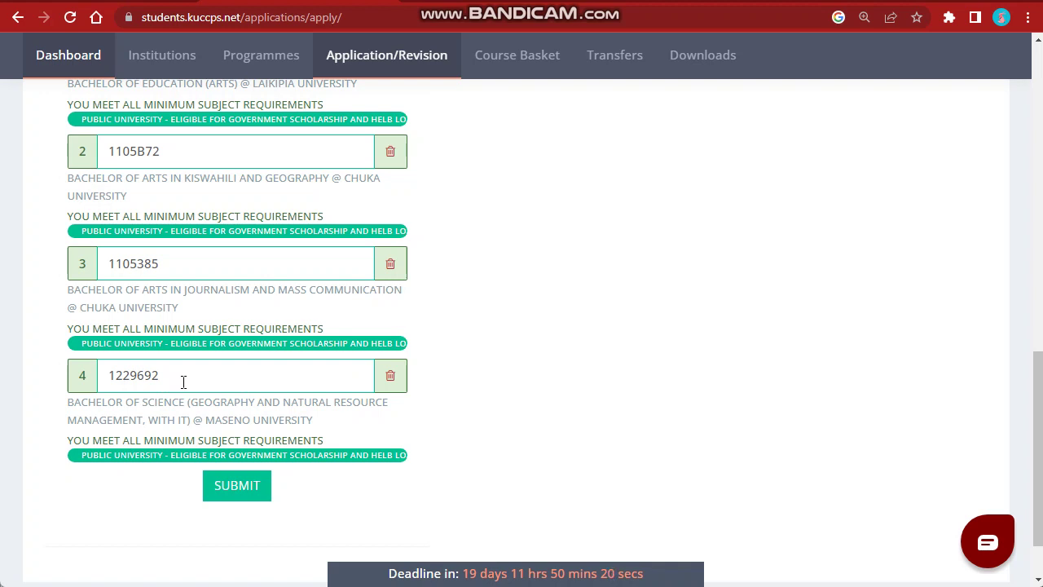
pyautogui.scroll(5, 183, 382)
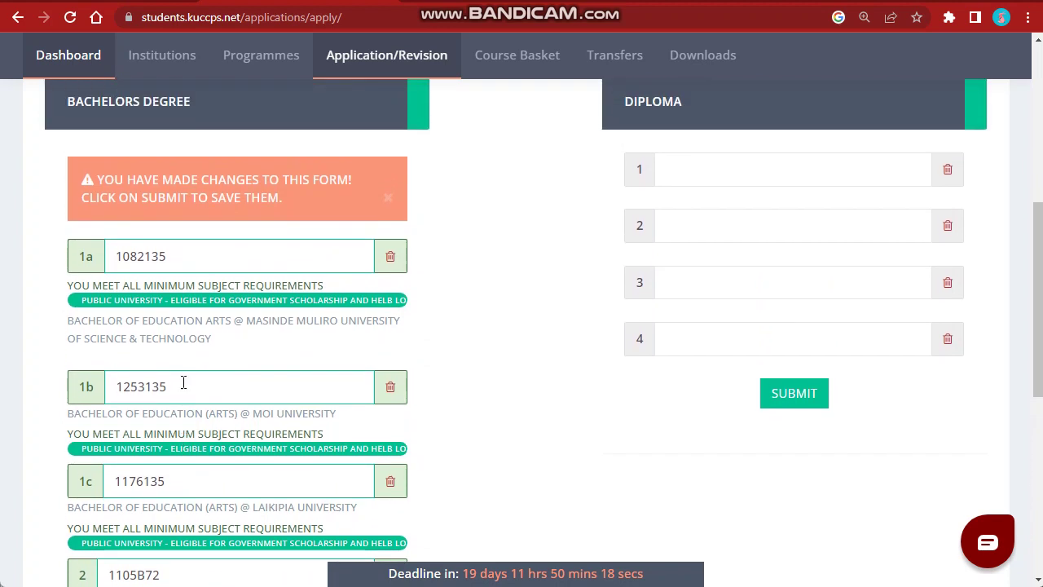
# Highlight the course name under choice 1a and compare it with the courses of the remaining degree choices
pyautogui.scroll(-2, 140, 477)
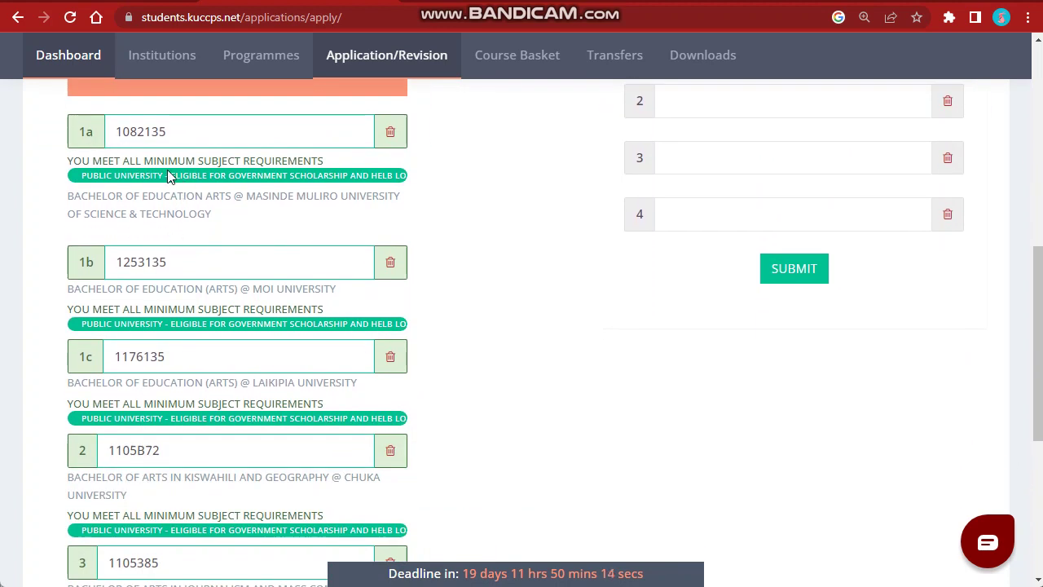
pyautogui.click(74, 196)
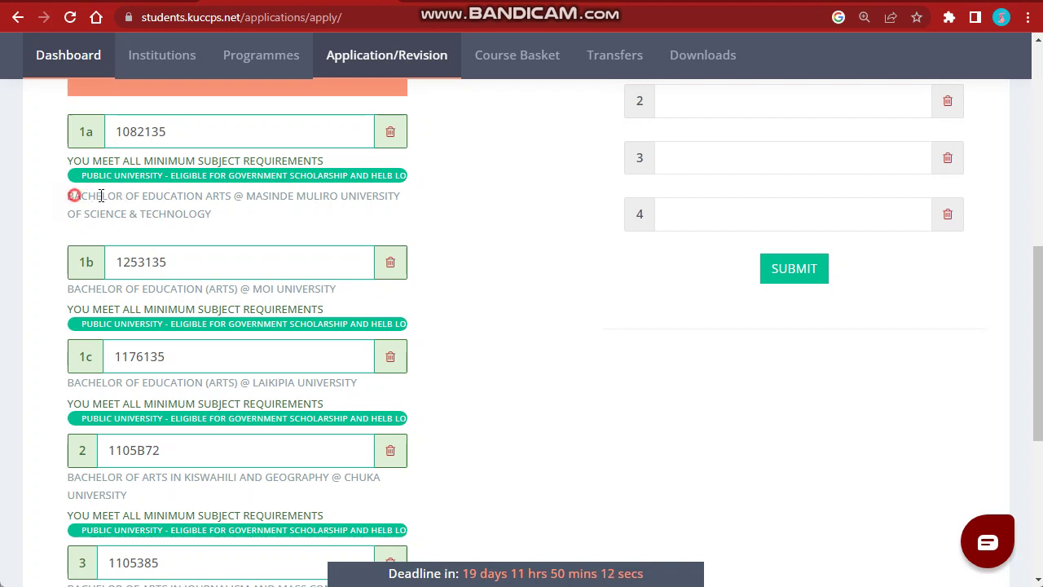
pyautogui.moveTo(101, 195); pyautogui.dragTo(235, 198)
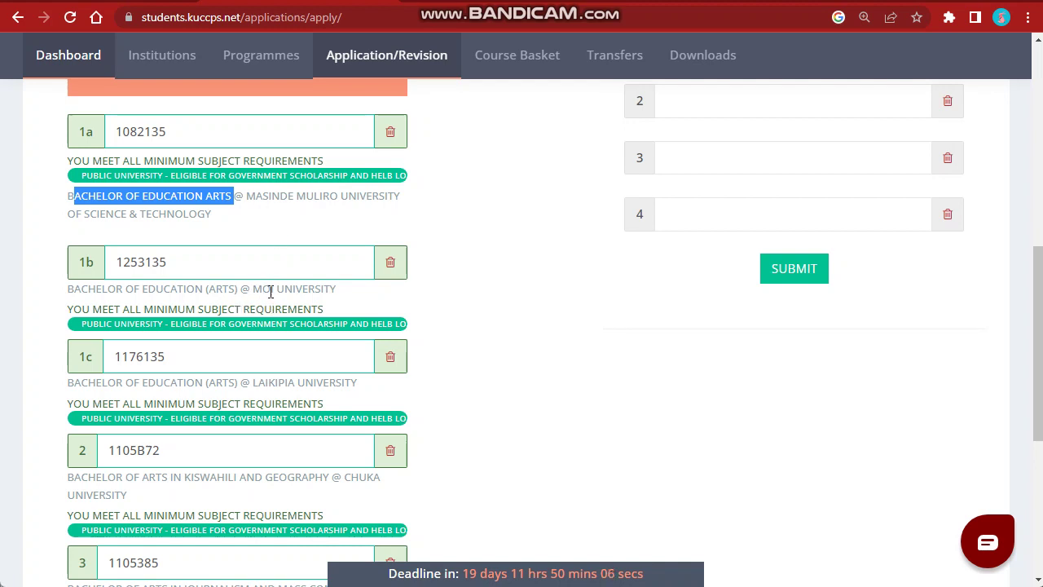
pyautogui.scroll(-2, 245, 278)
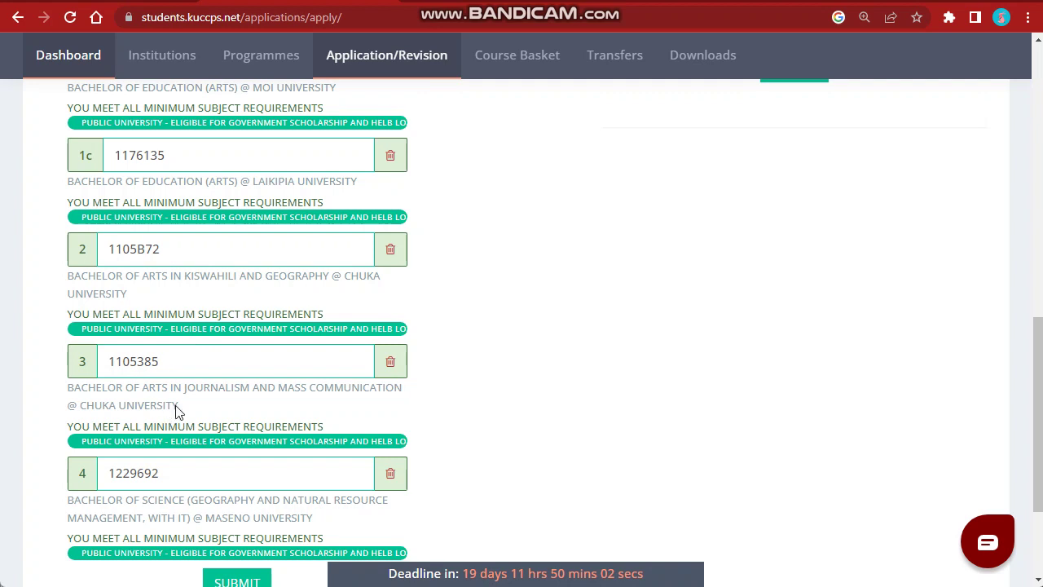
pyautogui.click(262, 249)
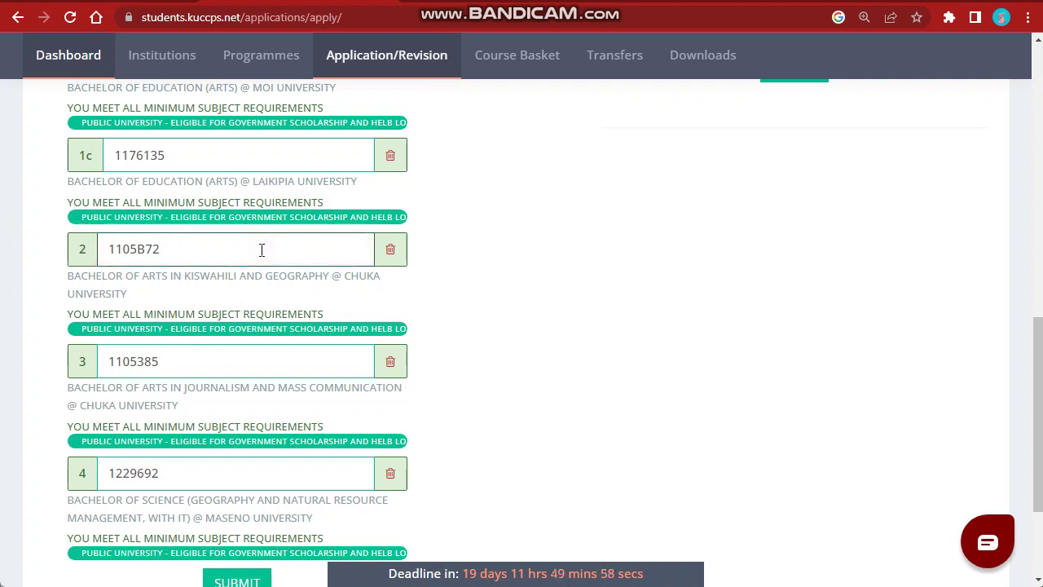
# Submit the Bachelors Degree choices, selecting Institutions with Government scholarship as the fallback placement option
pyautogui.scroll(-2, 260, 249)
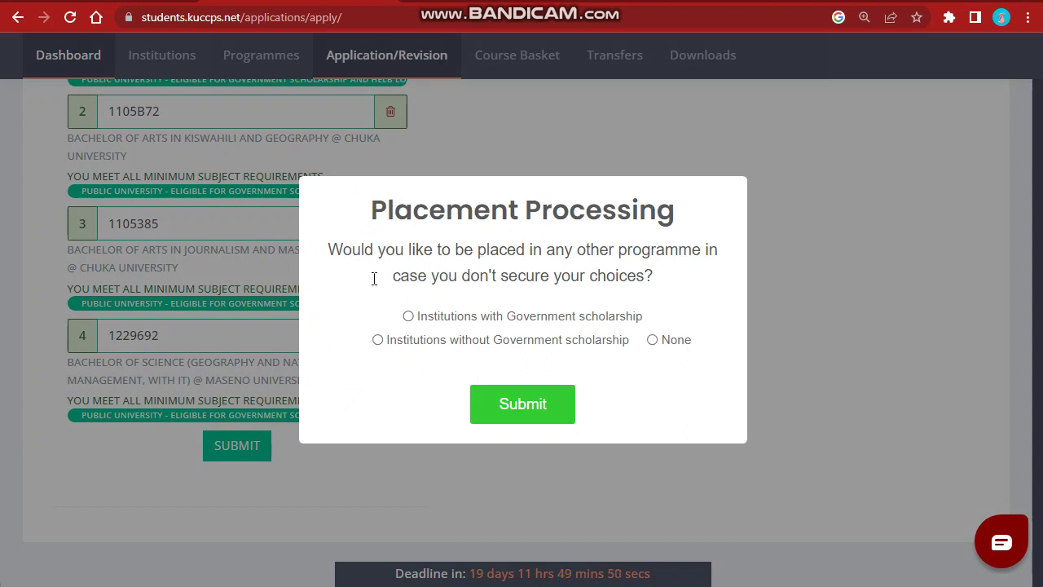
pyautogui.click(409, 317)
pyautogui.click(522, 405)
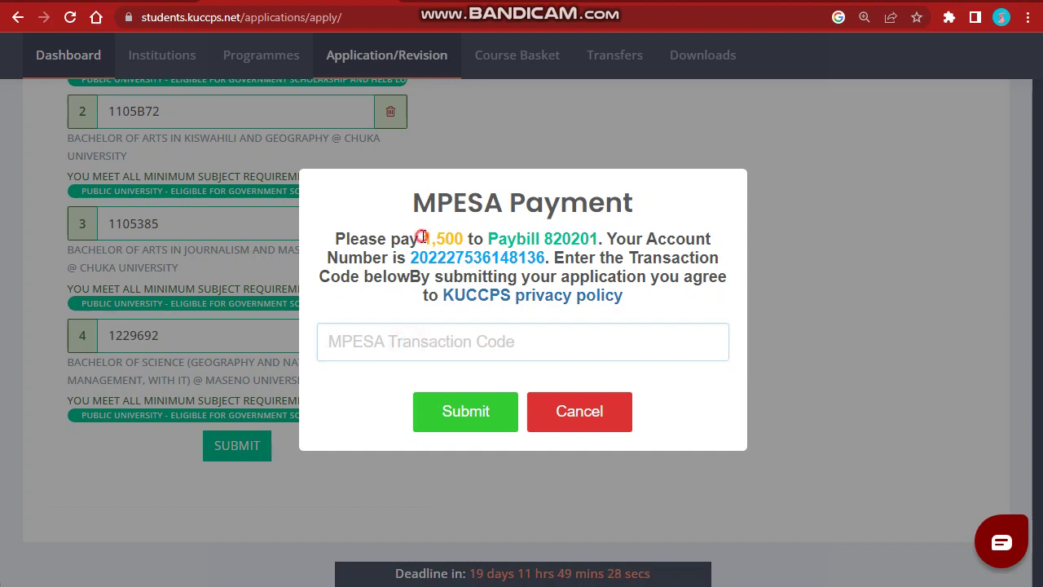
# Check the amount due and the account number in the MPESA Payment dialog, highlighting each of them
pyautogui.moveTo(422, 238); pyautogui.dragTo(465, 238)
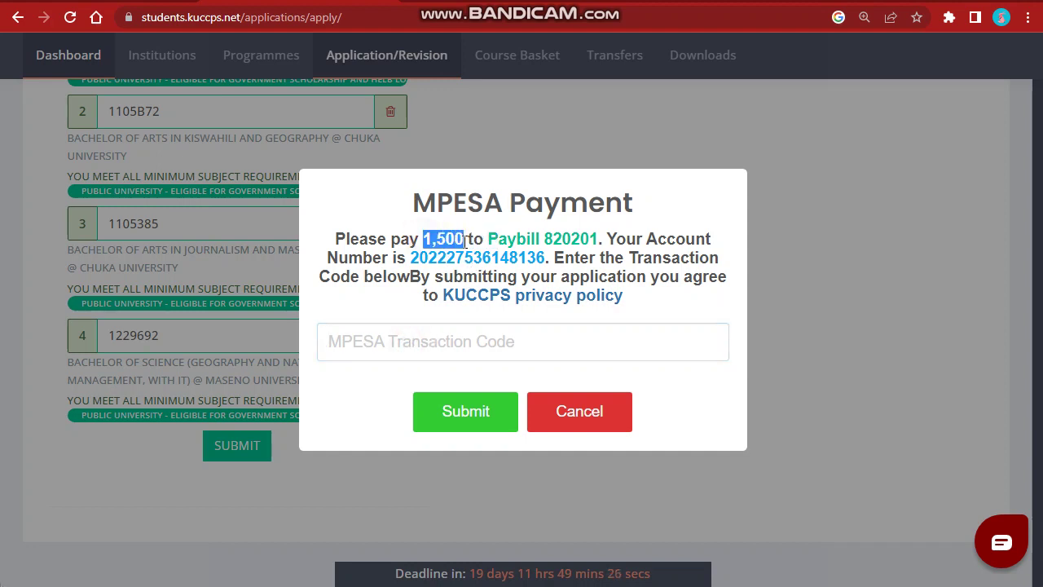
pyautogui.click(465, 238)
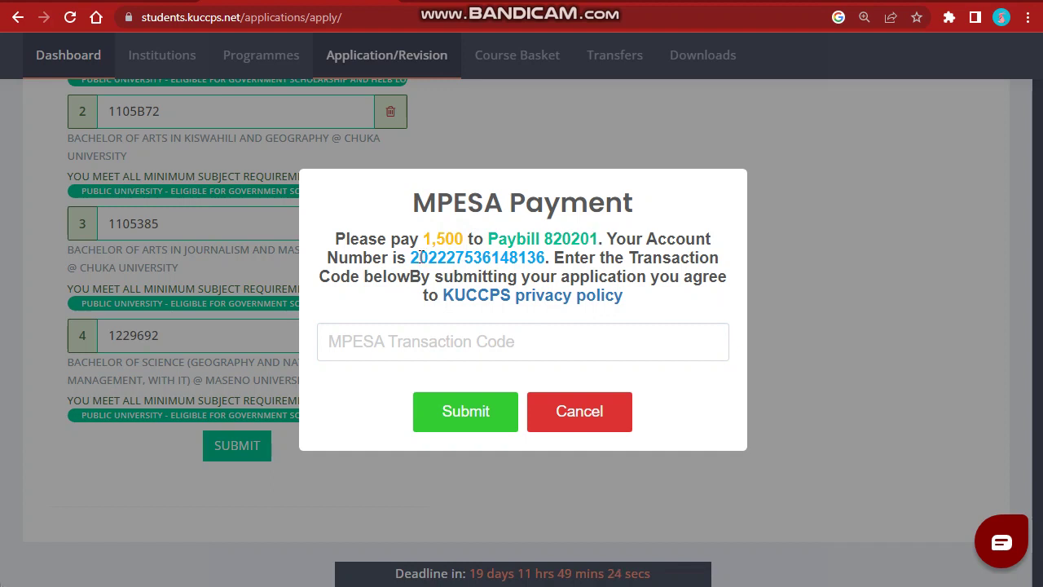
pyautogui.moveTo(418, 258); pyautogui.dragTo(543, 250)
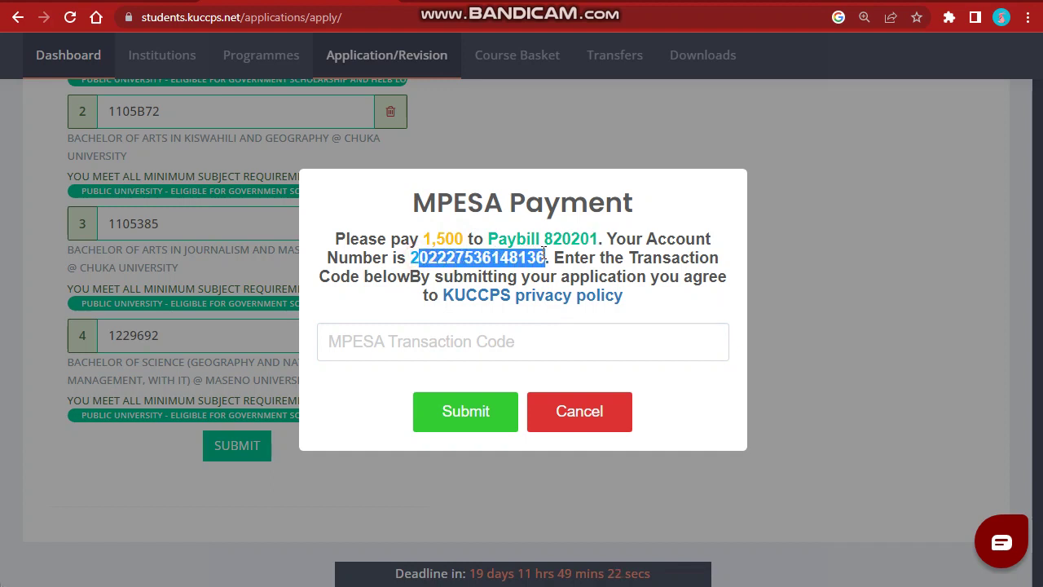
pyautogui.click(508, 256)
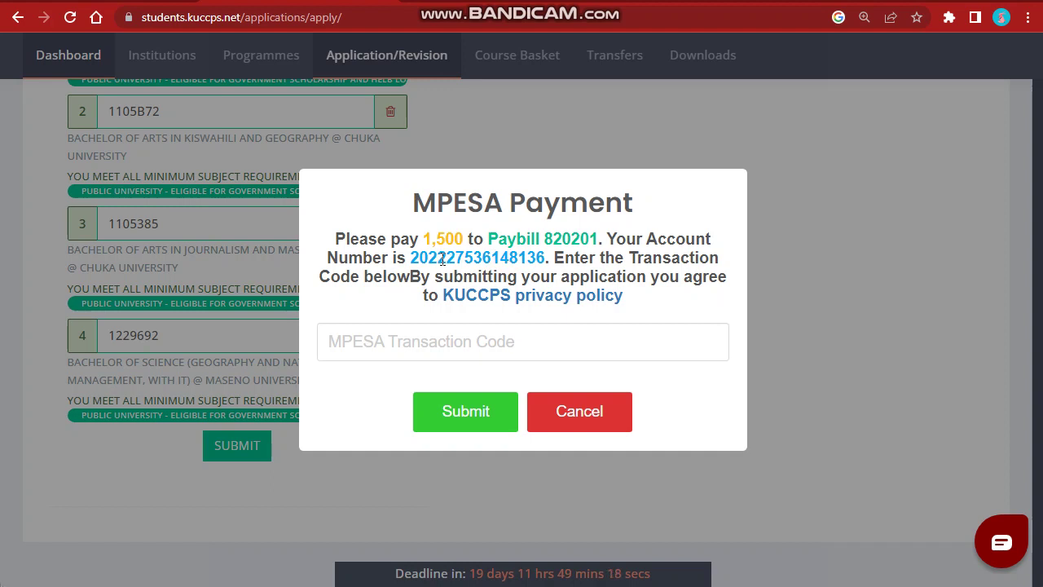
pyautogui.moveTo(447, 257); pyautogui.dragTo(413, 258)
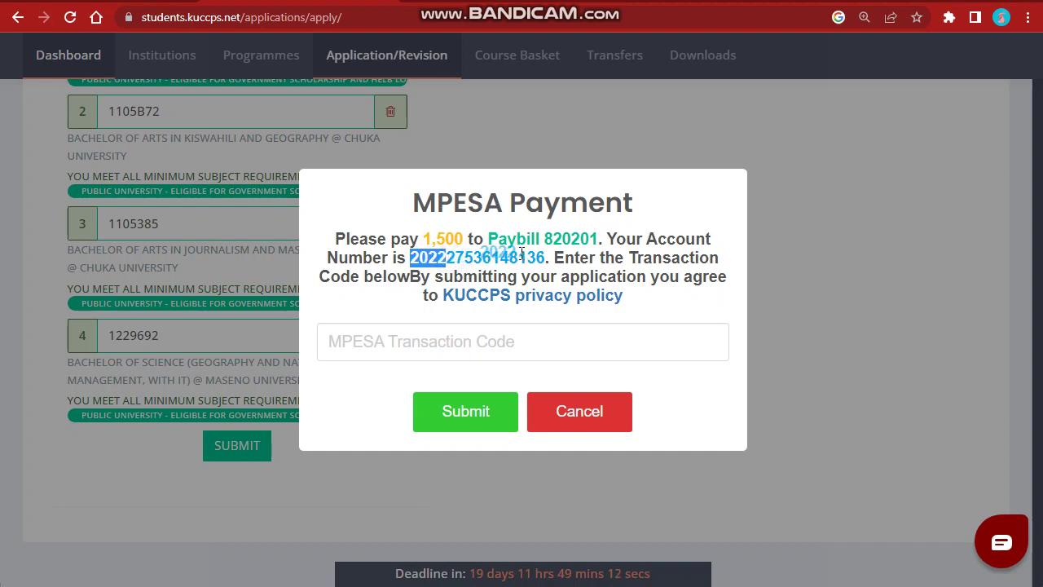
pyautogui.click(521, 254)
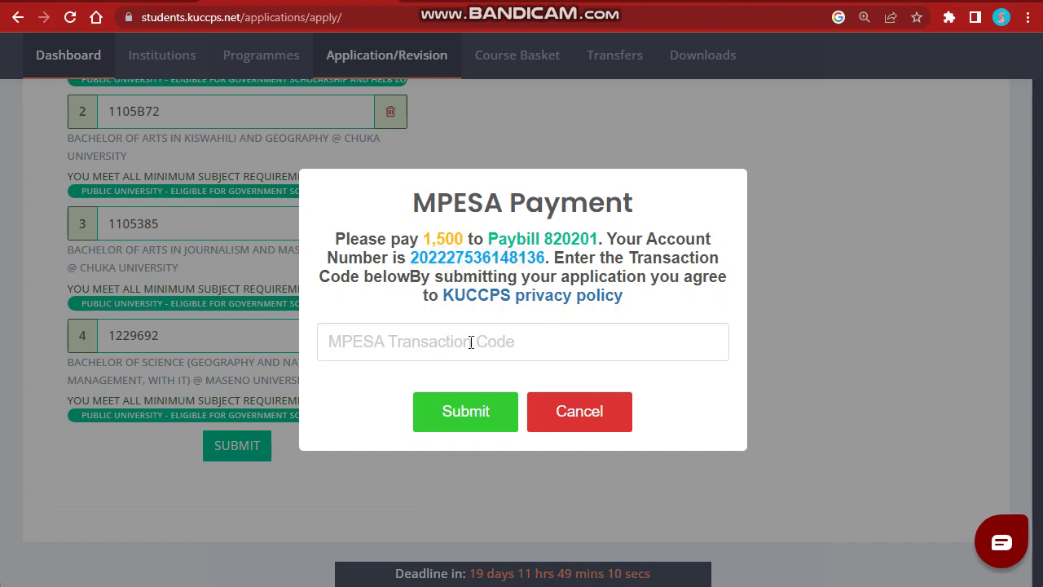
# Switch to the Word document and locate the M-PESA confirmation message below Option 4, highlighting its transaction code
pyautogui.moveTo(303, 586)
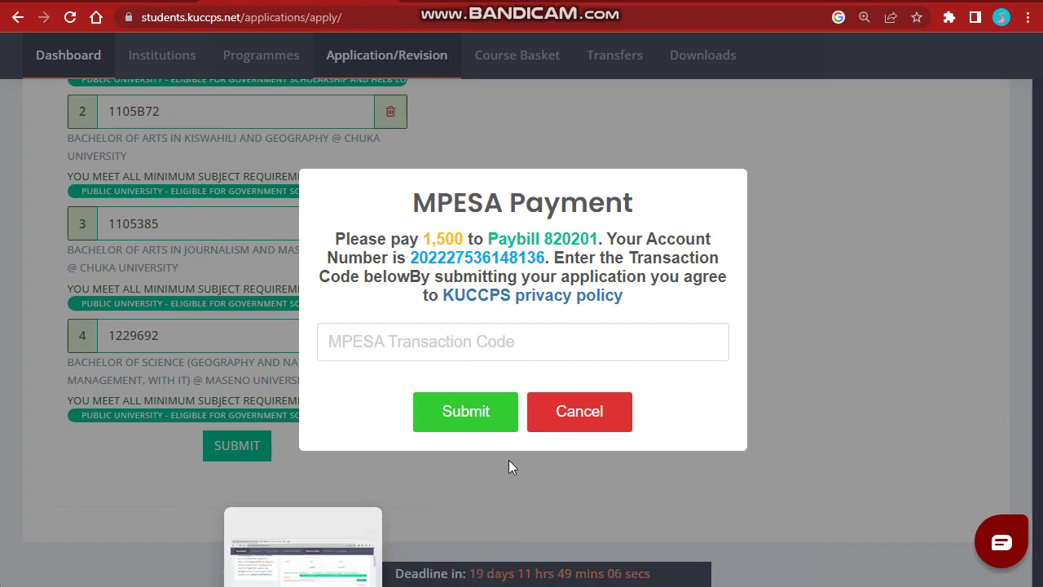
pyautogui.hotkey('alt', 'Tab')
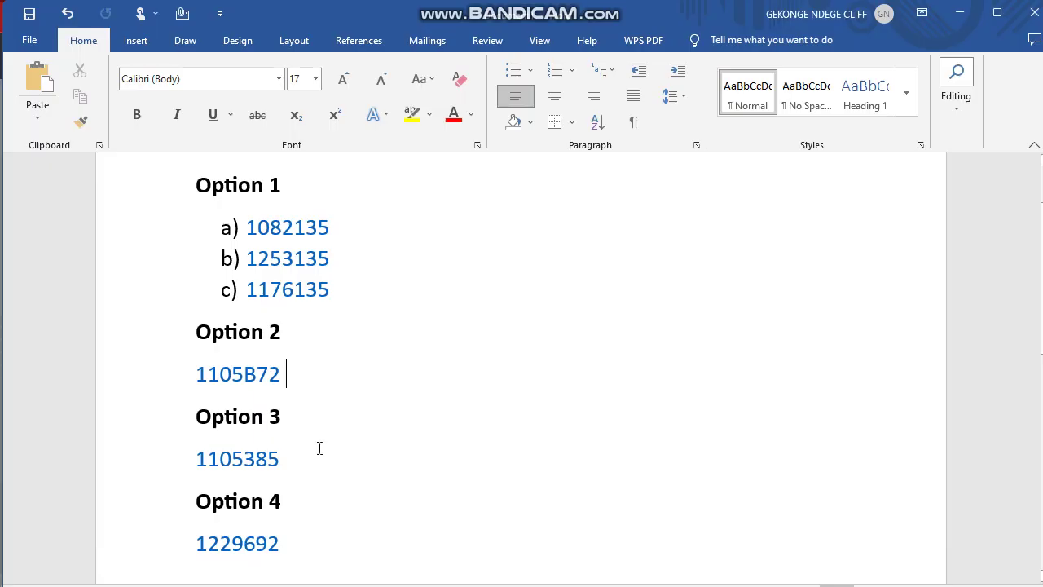
pyautogui.scroll(-6, 320, 447)
pyautogui.scroll(3, 314, 414)
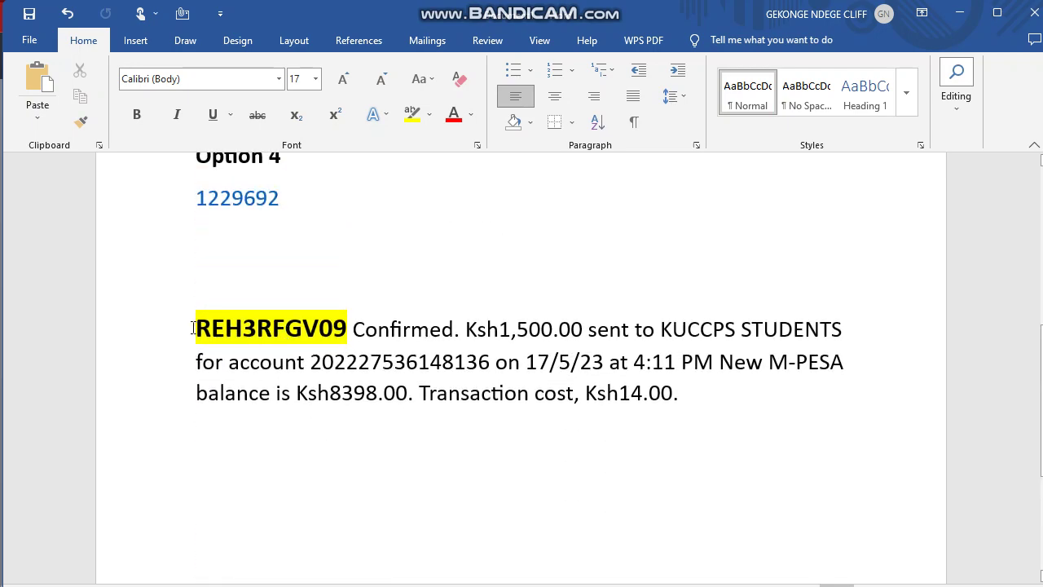
pyautogui.moveTo(195, 329); pyautogui.dragTo(348, 325)
pyautogui.click(348, 329)
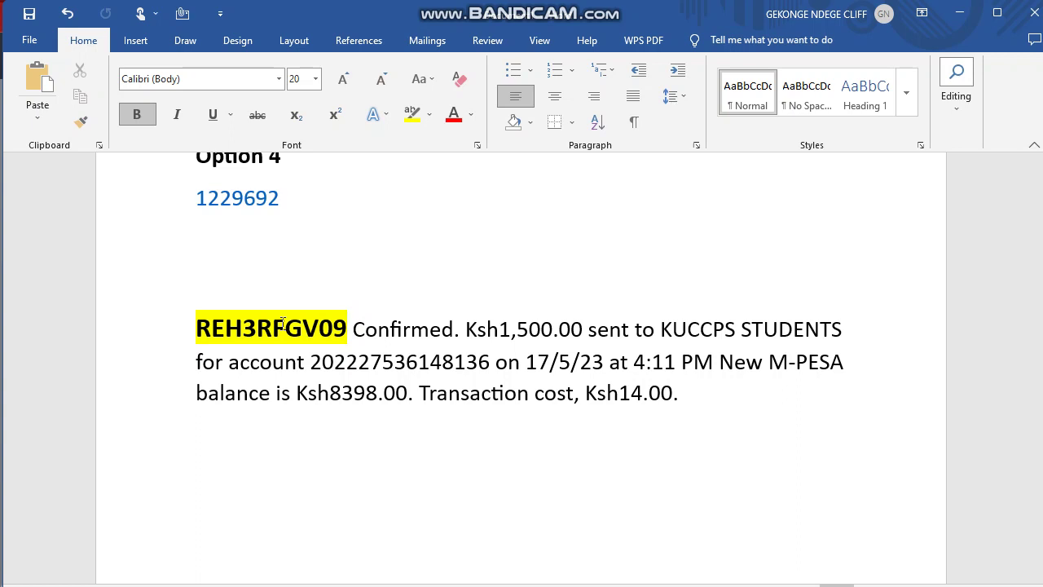
# Examine the highlighted transaction code at a larger zoom, checking the whole code and the zero near its end
pyautogui.keyDown('ctrl'); pyautogui.scroll(1, 283, 323); pyautogui.keyUp('ctrl')
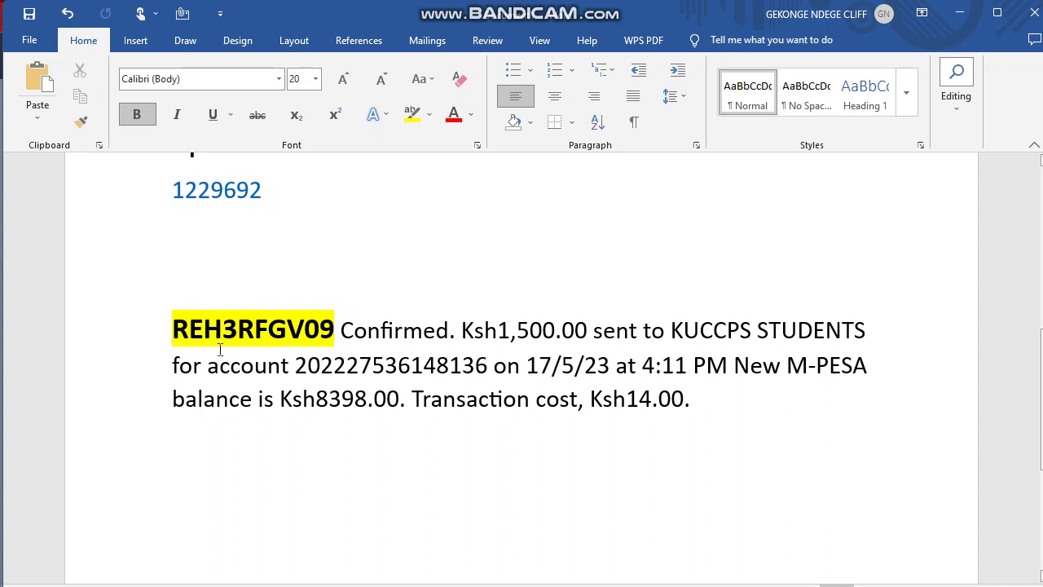
pyautogui.click(176, 328)
pyautogui.moveTo(176, 328); pyautogui.dragTo(337, 336)
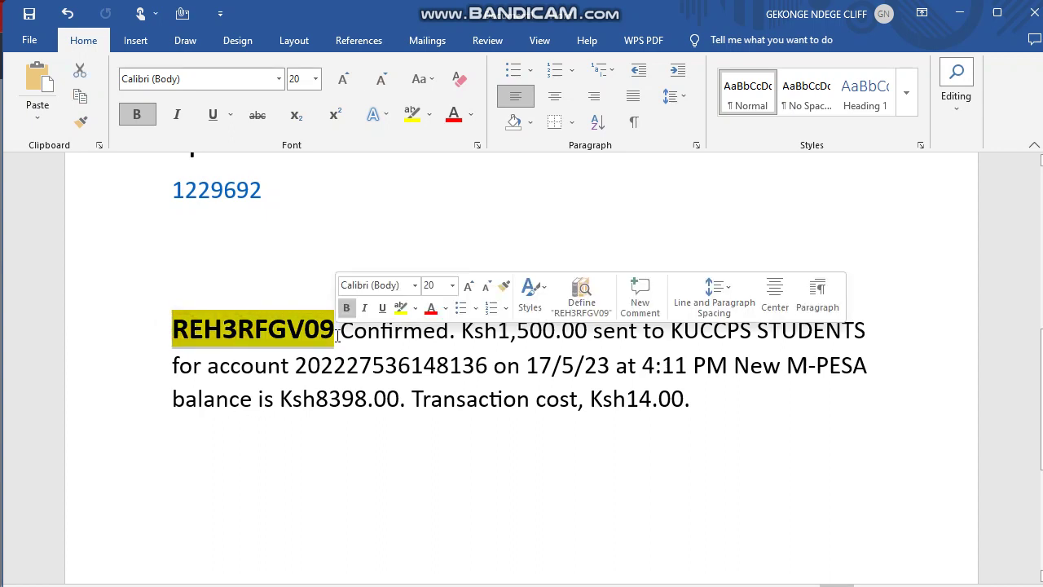
pyautogui.click(305, 330)
pyautogui.moveTo(305, 330); pyautogui.dragTo(324, 330)
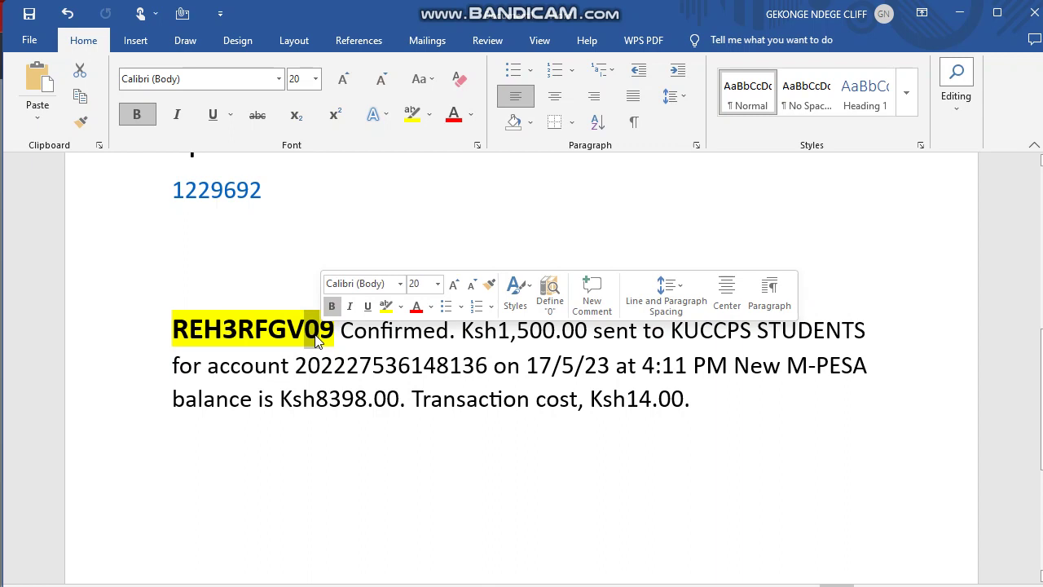
# Copy the full M-PESA transaction code from the start of the confirmation message
pyautogui.click(177, 331)
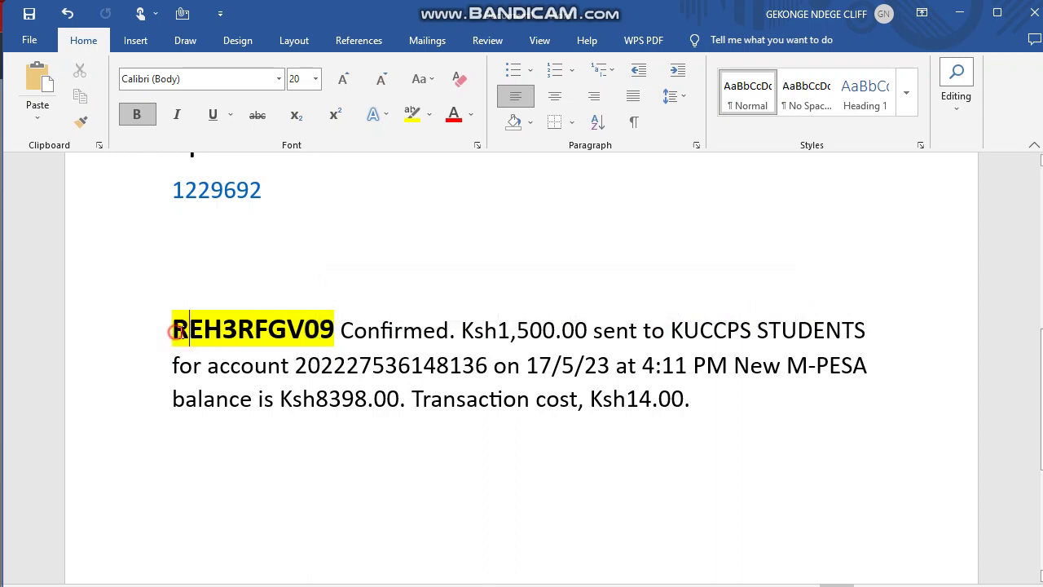
pyautogui.moveTo(177, 331); pyautogui.dragTo(341, 336)
pyautogui.hotkey('ctrl', 'c')
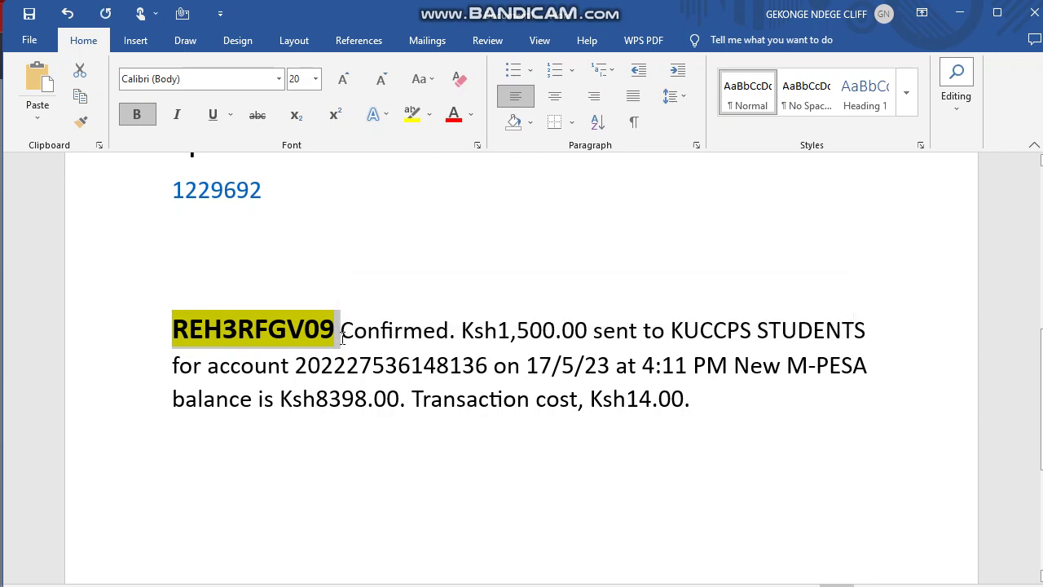
# Switch back to the KUCCPS page in Chrome, submit the copied MPESA transaction code and acknowledge the application update
pyautogui.hotkey('alt', 'Tab')
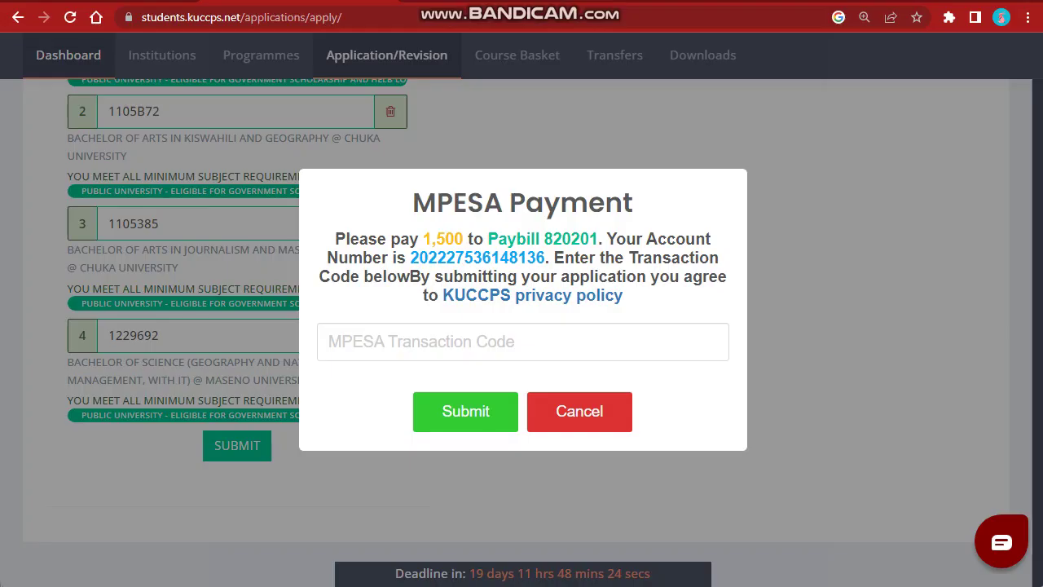
pyautogui.click(405, 346)
pyautogui.hotkey('ctrl', 'v')
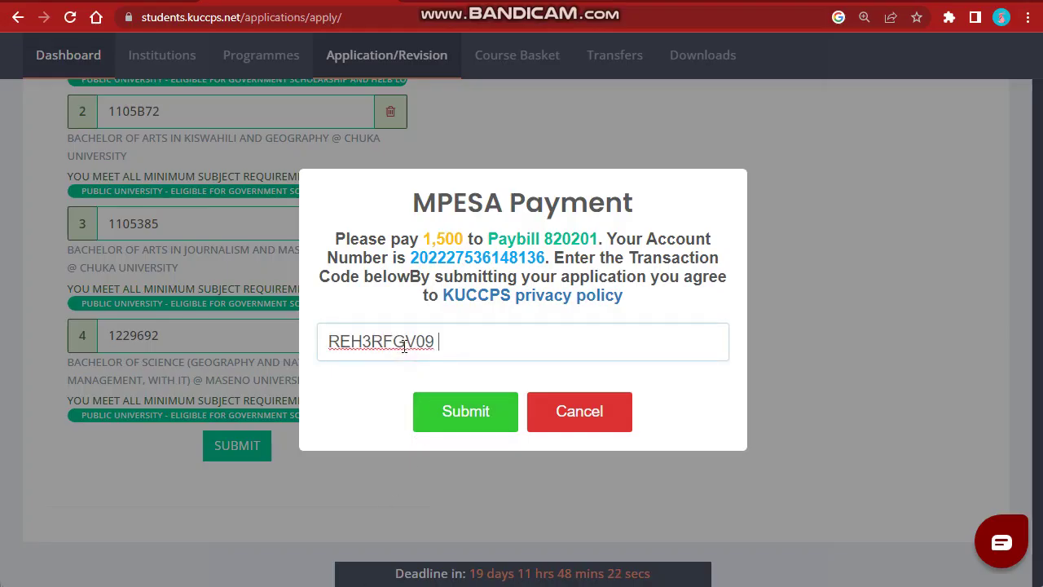
pyautogui.click(472, 417)
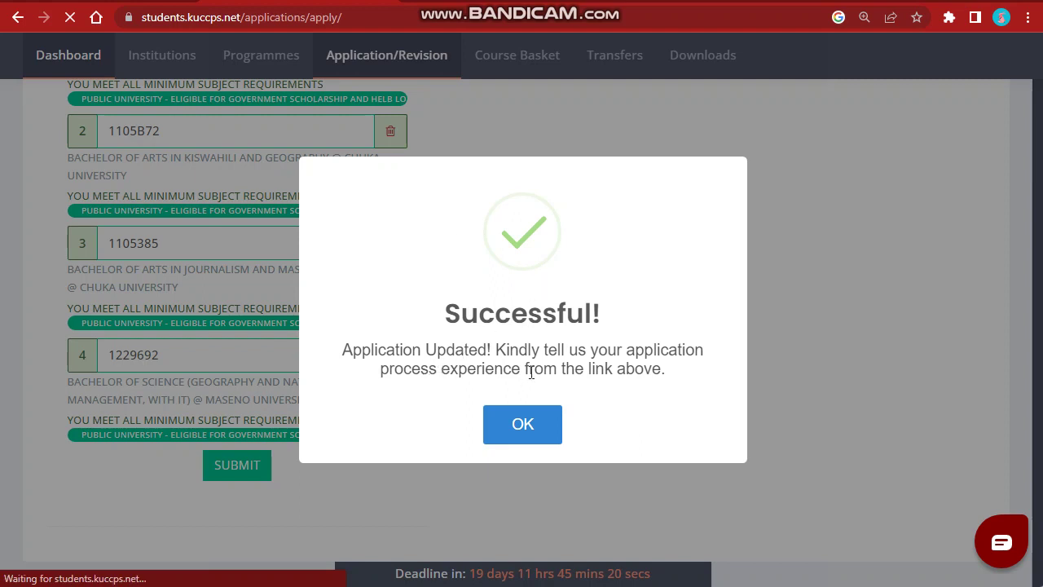
pyautogui.click(527, 431)
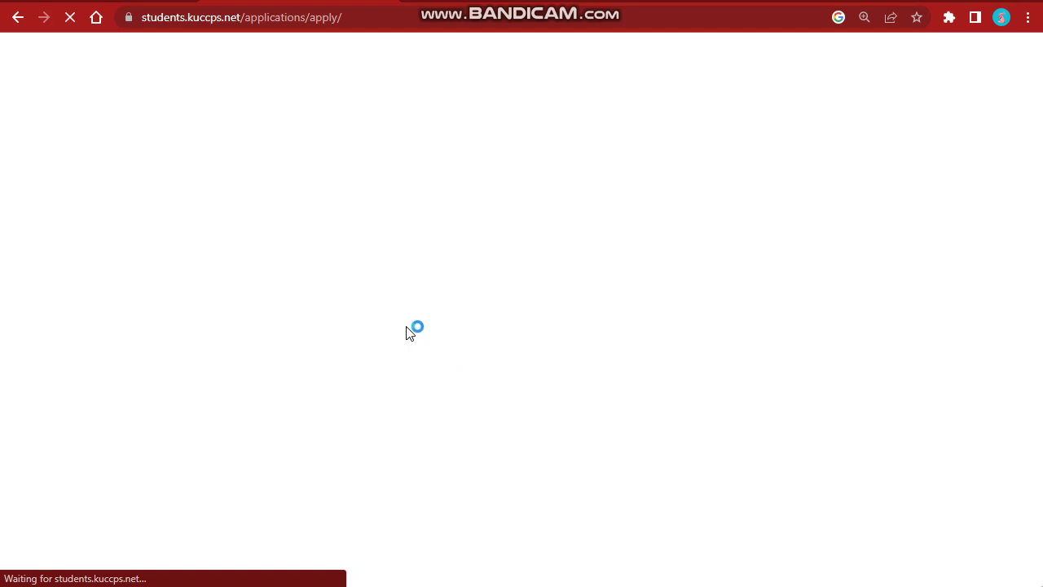